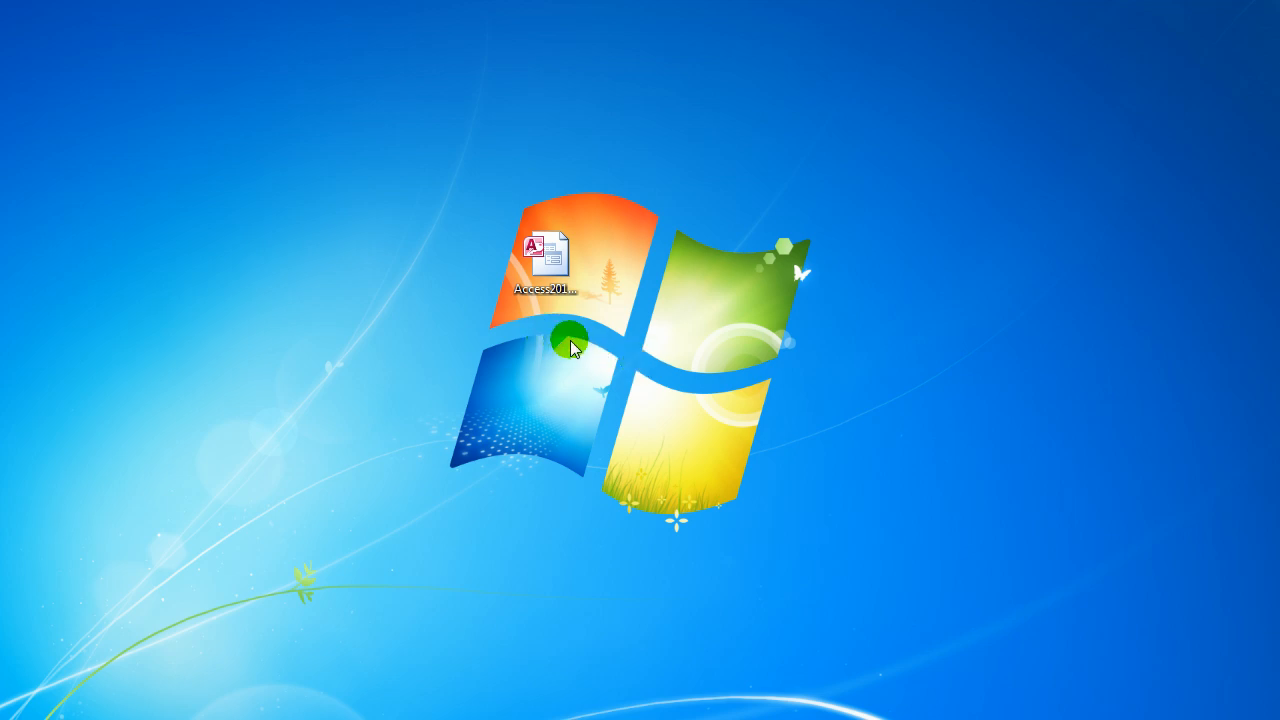
# Step: Open the desktop database Access2013_DB_29 with the 2013 version of Microsoft Access
pyautogui.click(545, 260)
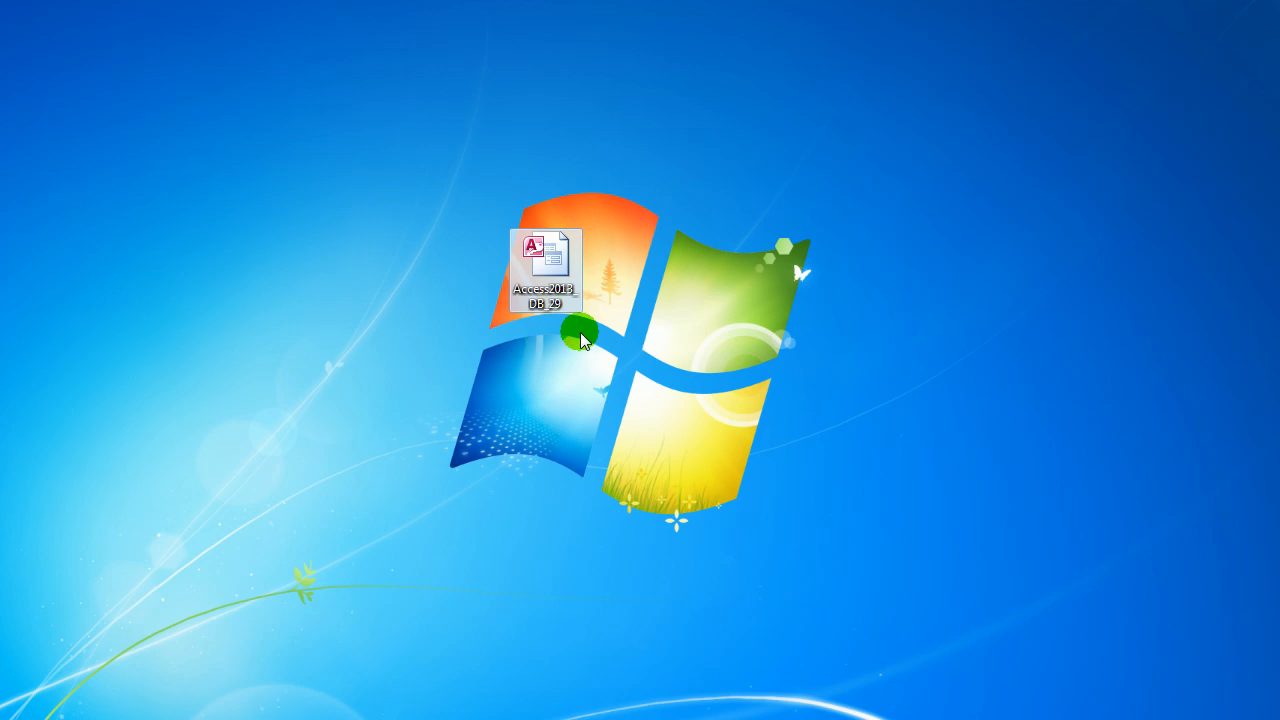
pyautogui.rightClick(545, 262)
pyautogui.moveTo(680, 354)
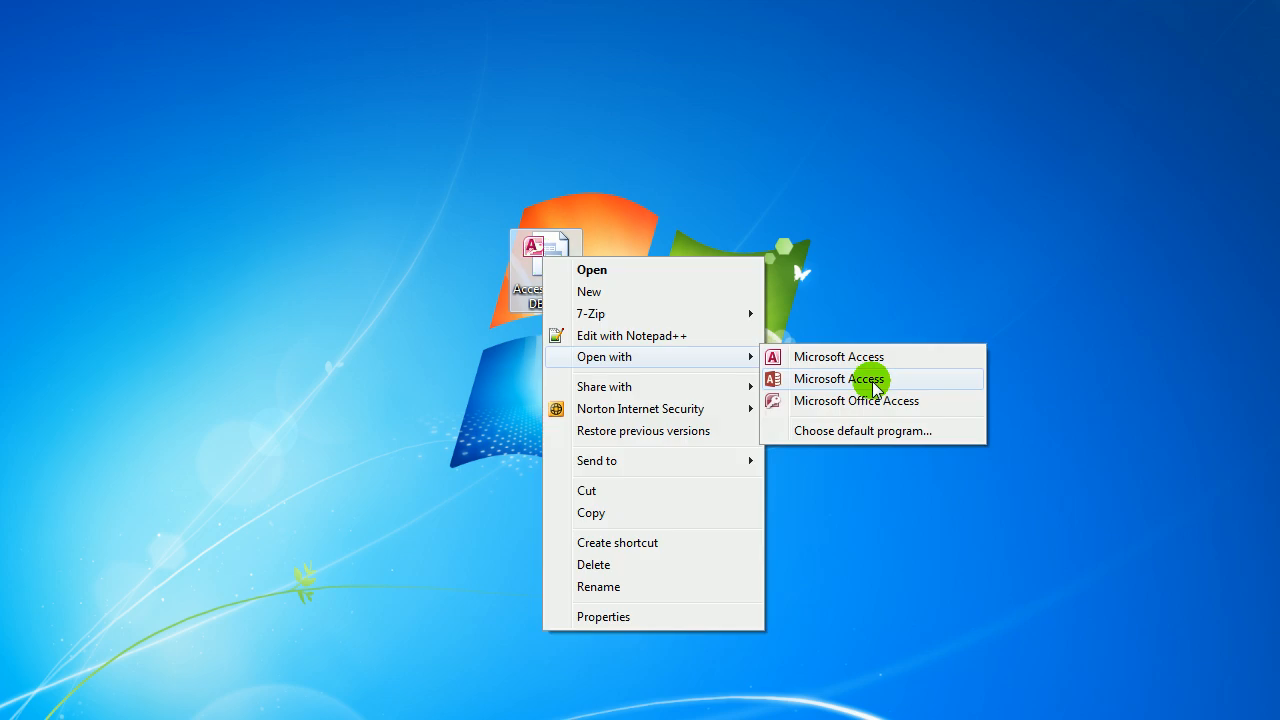
pyautogui.click(866, 375)
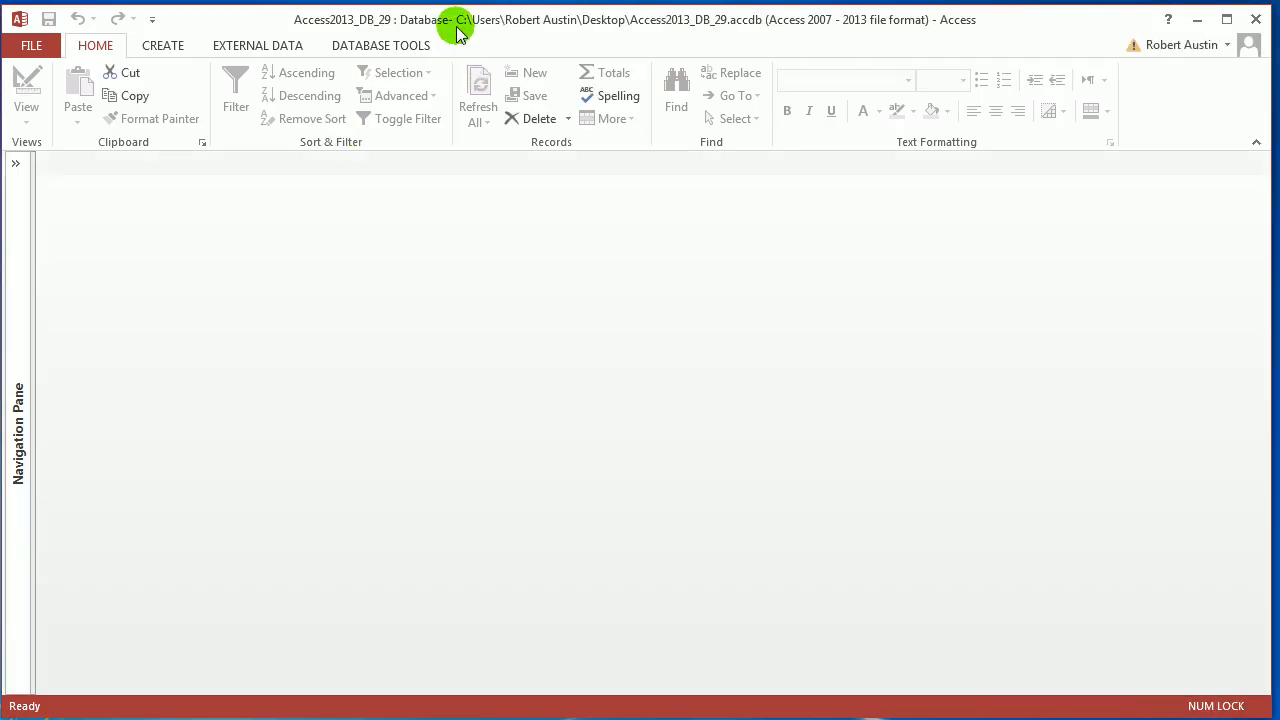
pyautogui.moveTo(457, 30); pyautogui.dragTo(460, 26)
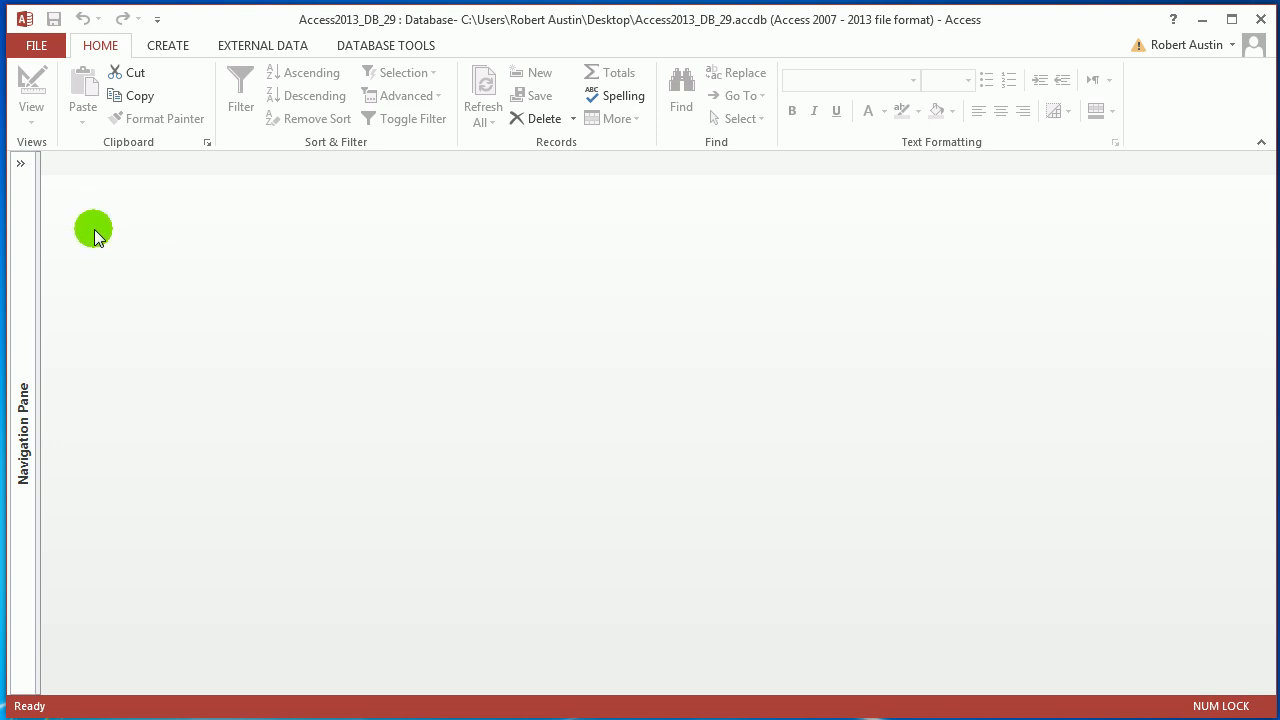
# Step: Create a new table in Design view with a first field UserID of data type AutoNumber
pyautogui.click(167, 56)
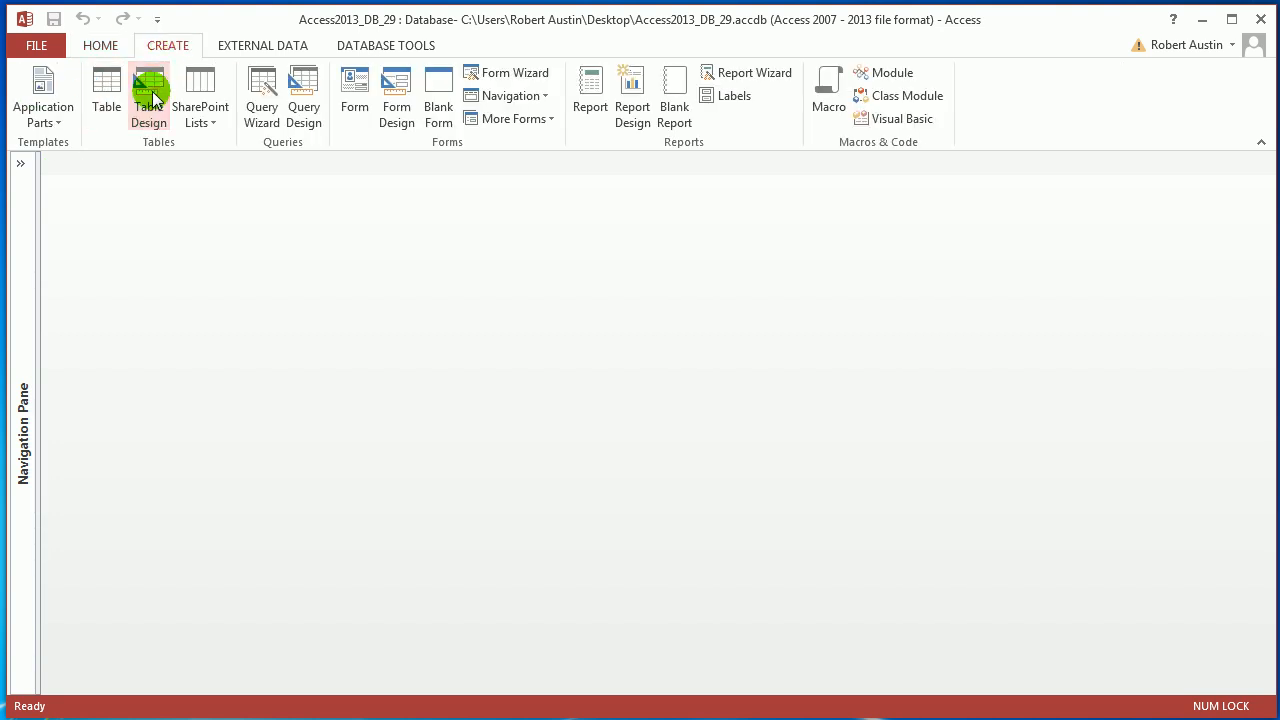
pyautogui.click(150, 97)
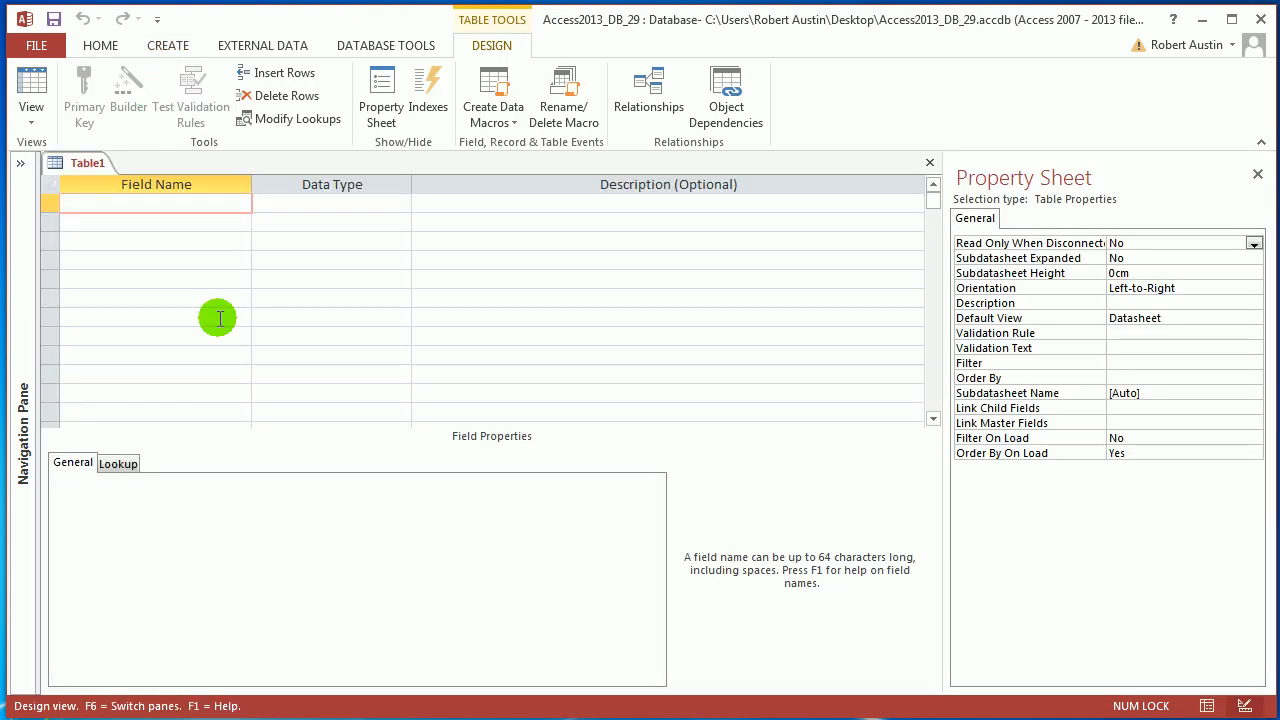
pyautogui.write('UserID')
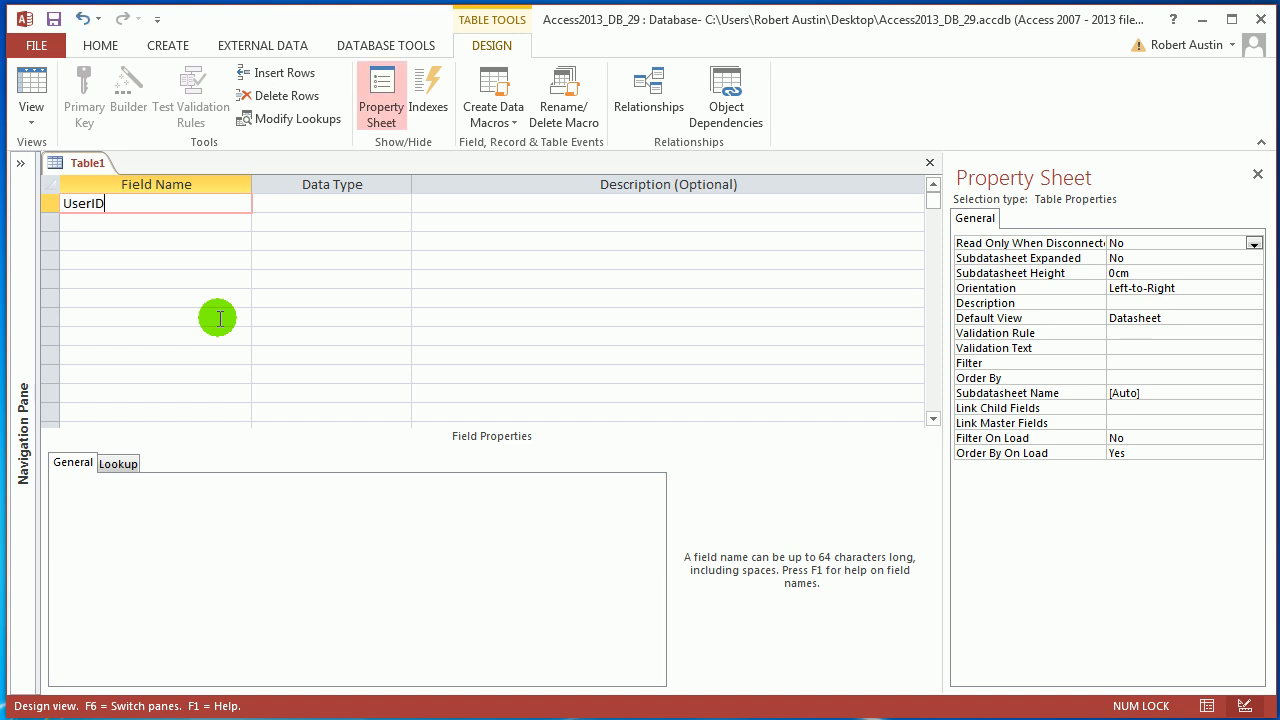
pyautogui.press('Tab')
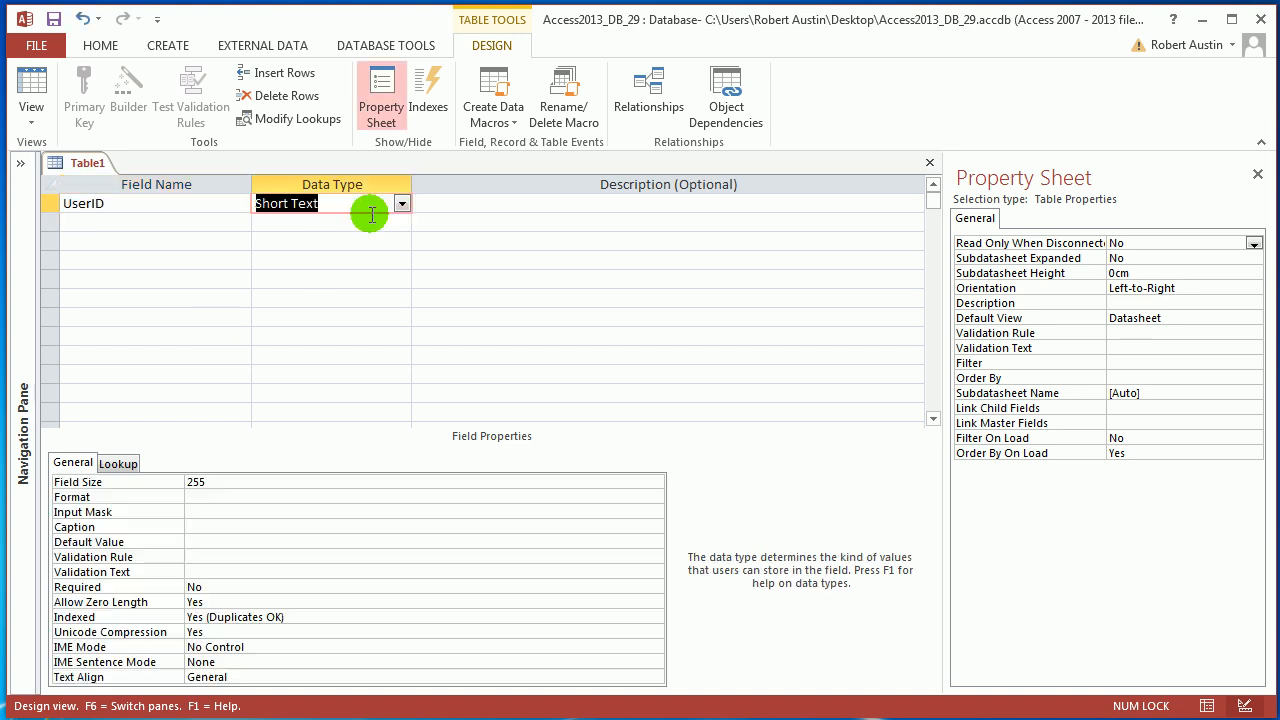
pyautogui.click(401, 203)
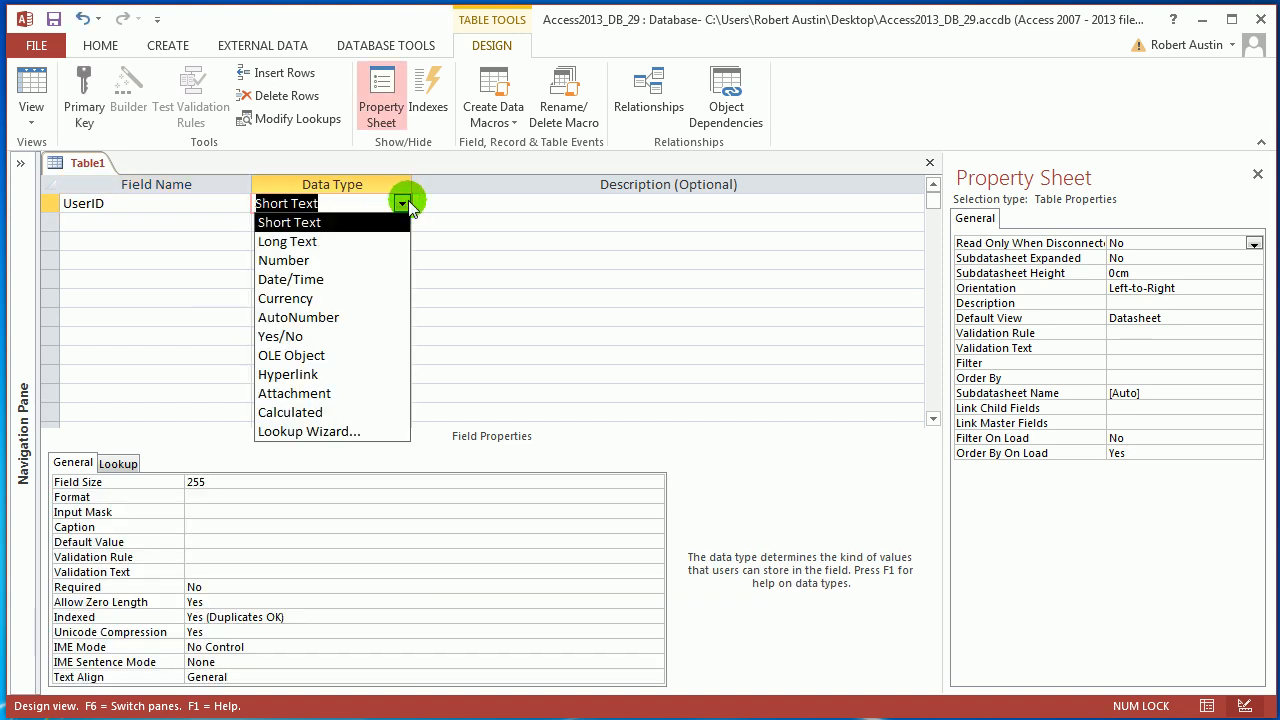
pyautogui.click(332, 317)
# Step: Add the fields UserName and Password to the table design, both with data type Short Text
pyautogui.click(184, 220)
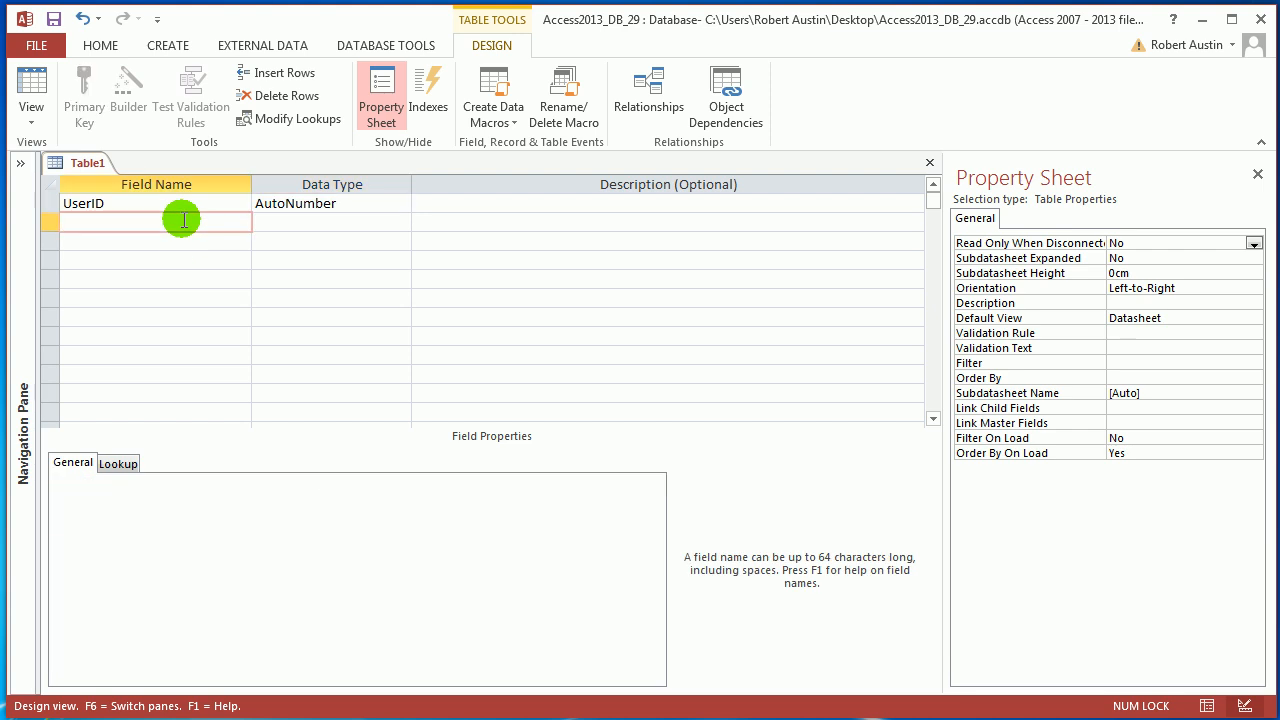
pyautogui.write('UserName')
pyautogui.press('Tab')
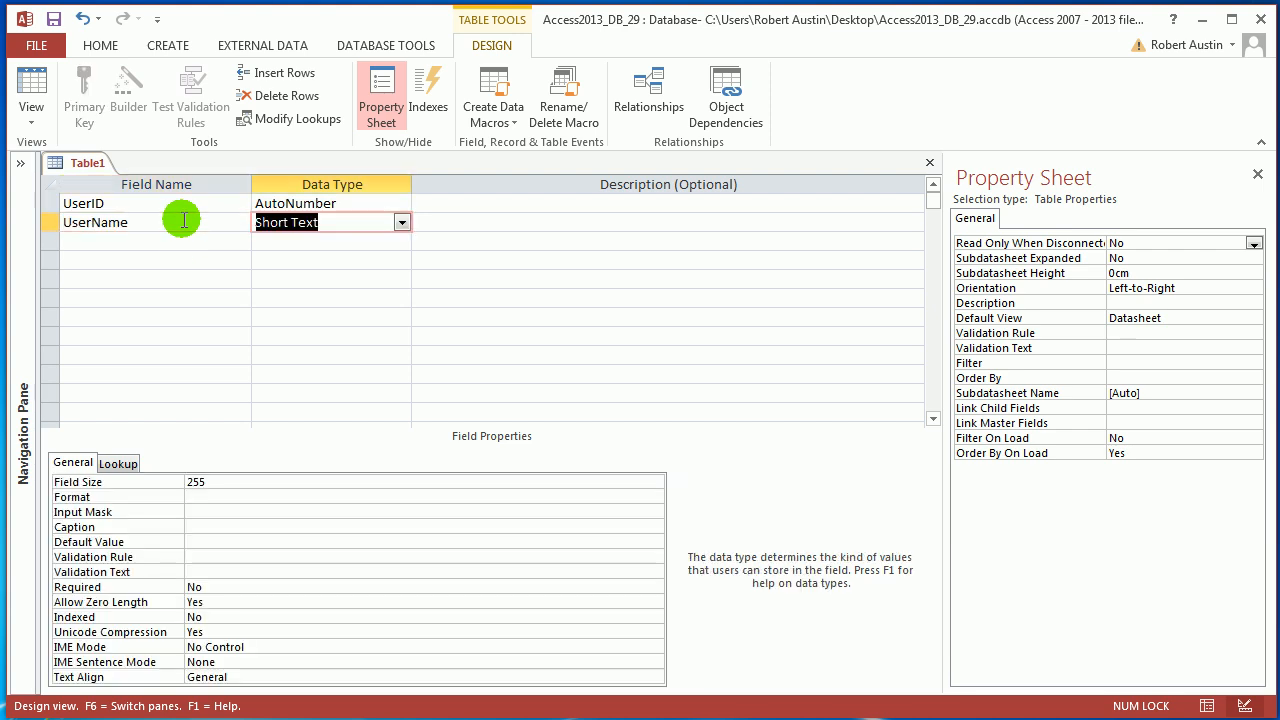
pyautogui.click(133, 243)
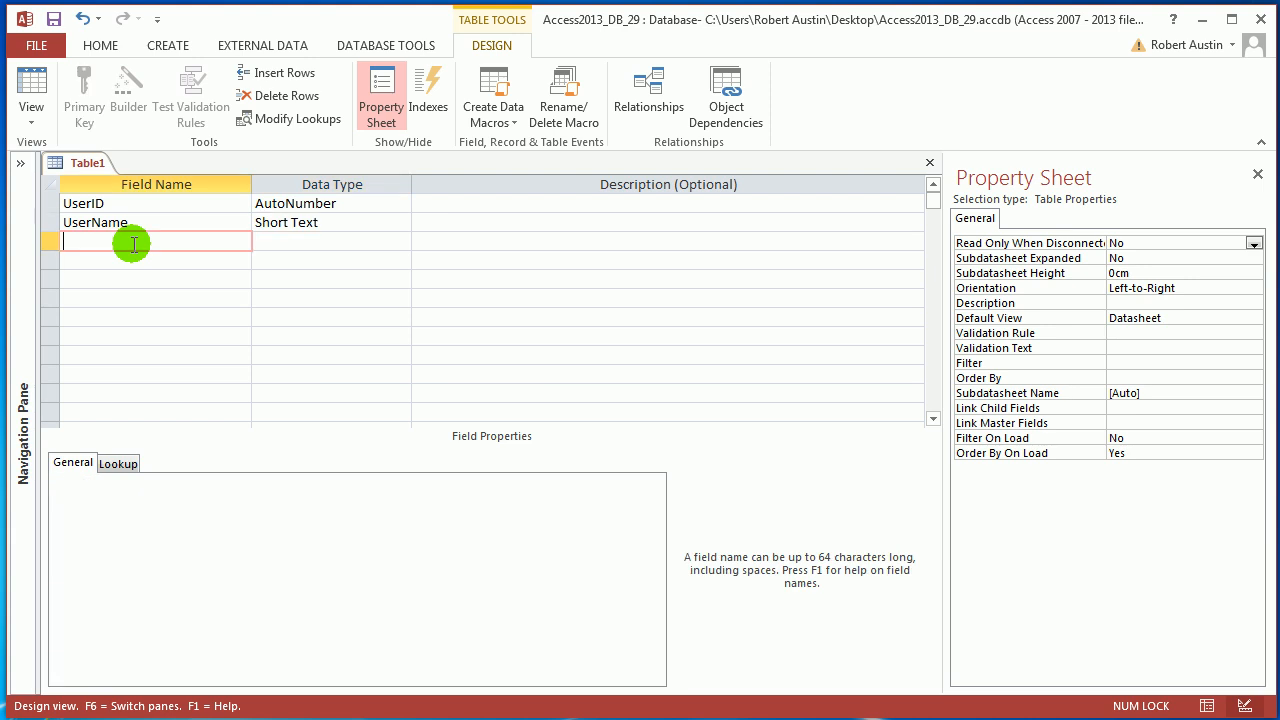
pyautogui.write('Password')
# Step: Make UserID the primary key and save the table as tblUsers, replacing the existing table of that name
pyautogui.click(49, 203)
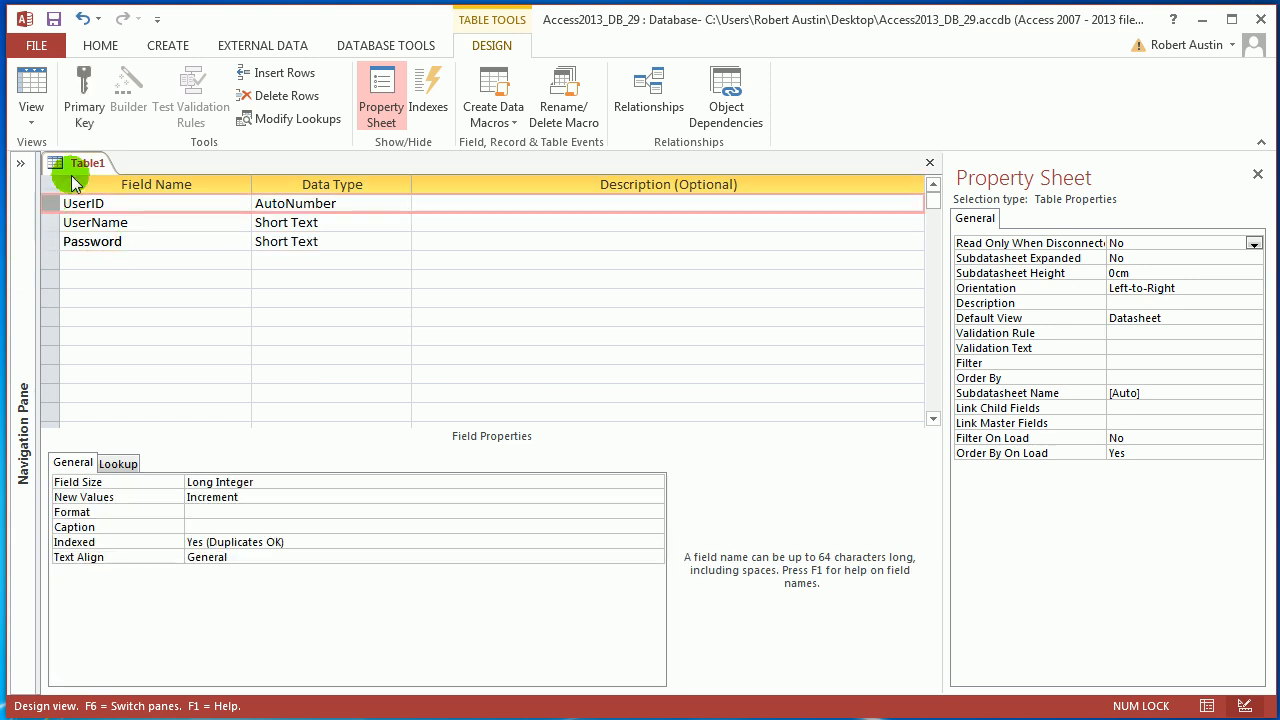
pyautogui.click(84, 98)
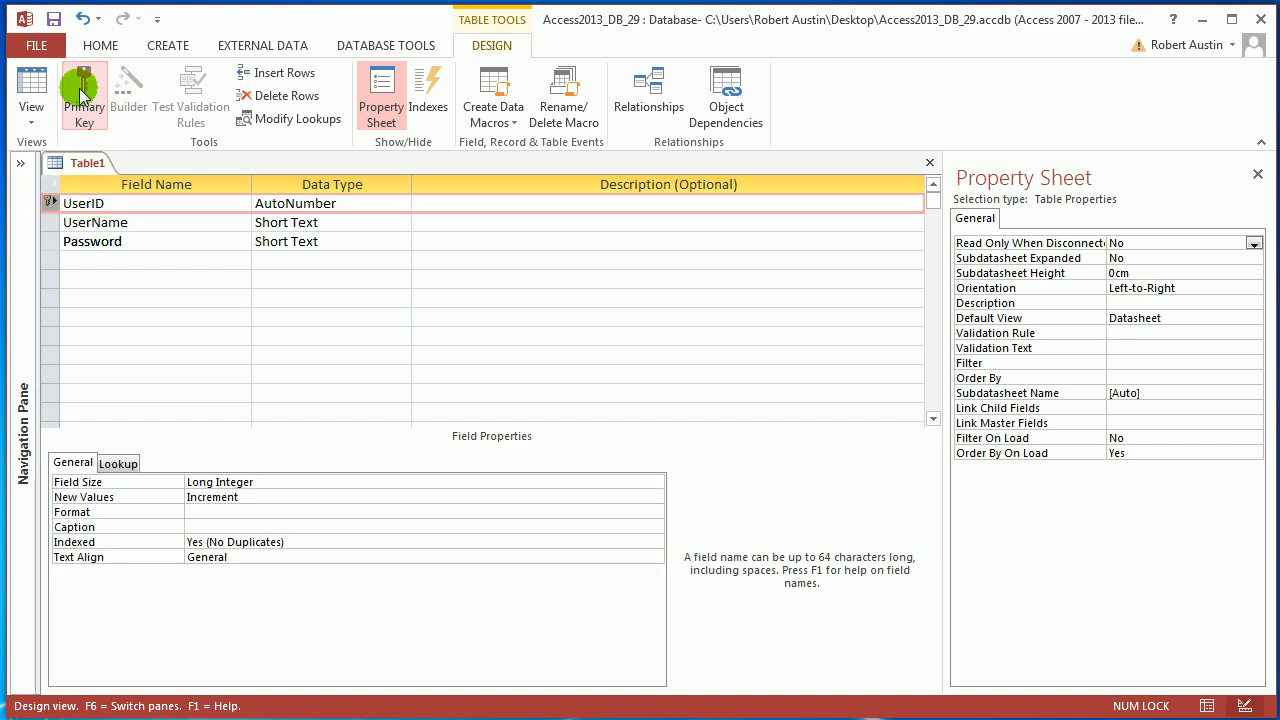
pyautogui.rightClick(88, 163)
pyautogui.click(118, 175)
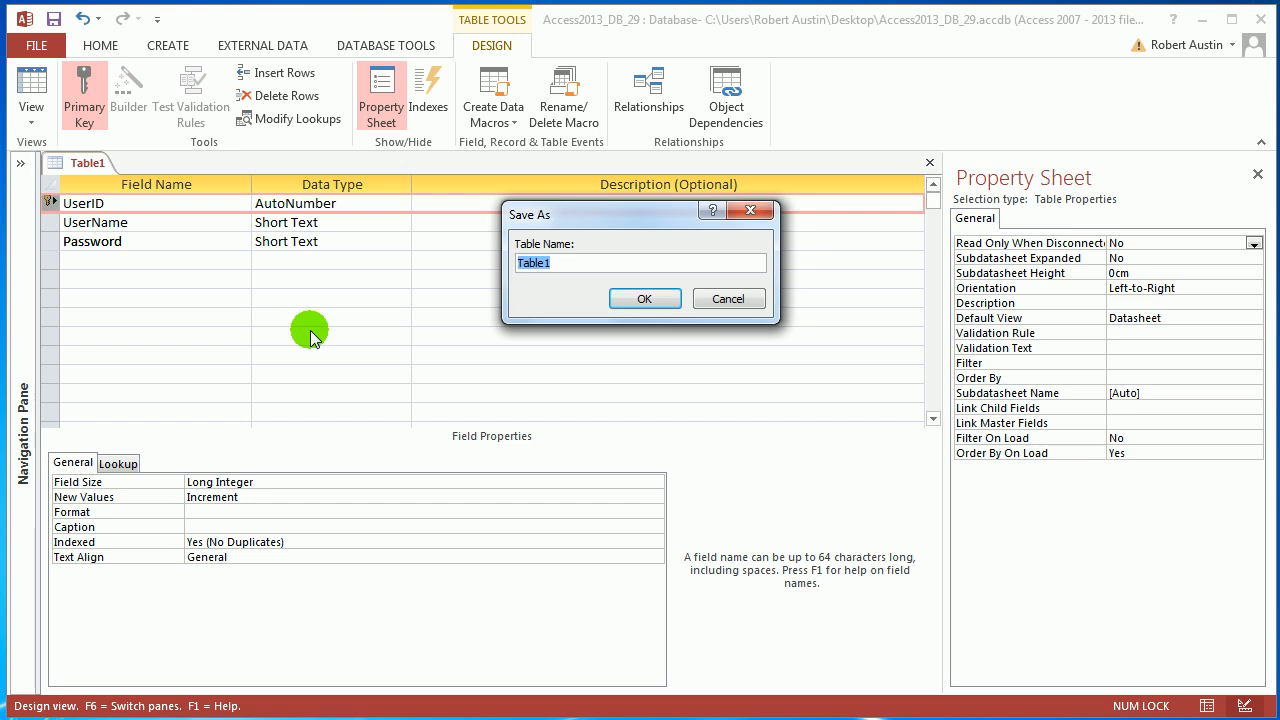
pyautogui.write('tblUsers')
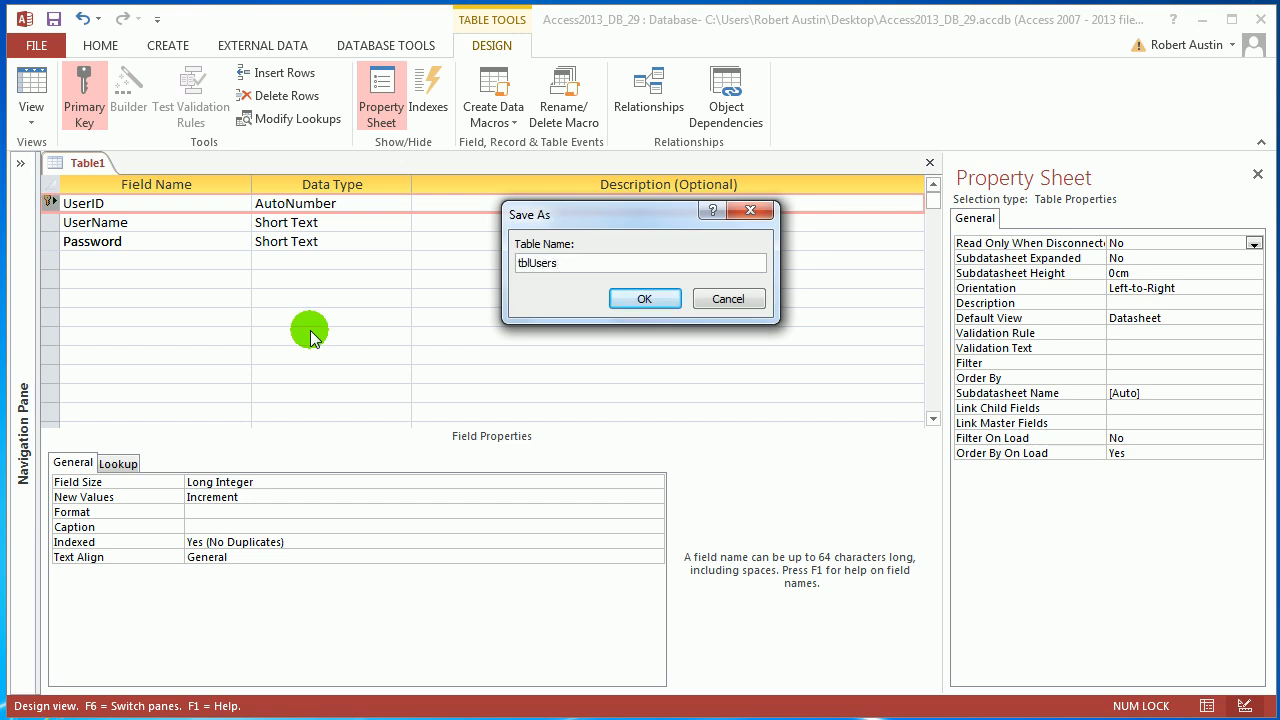
pyautogui.click(632, 300)
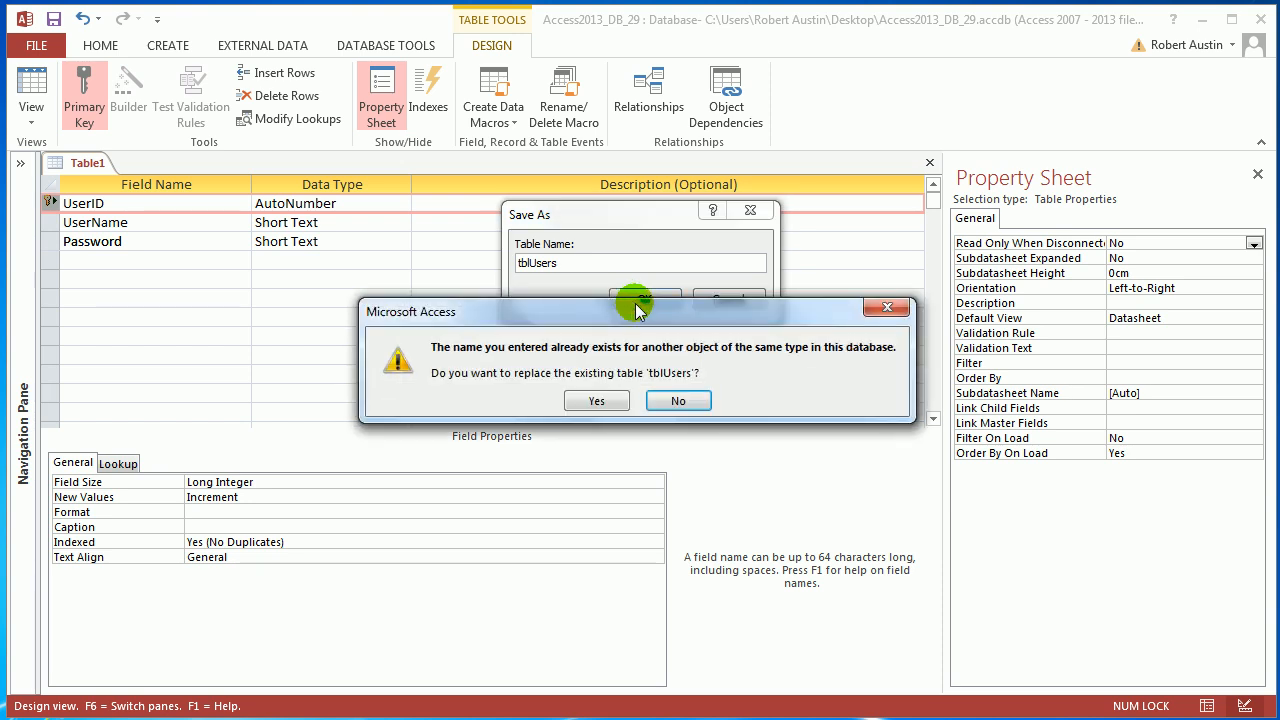
pyautogui.click(599, 401)
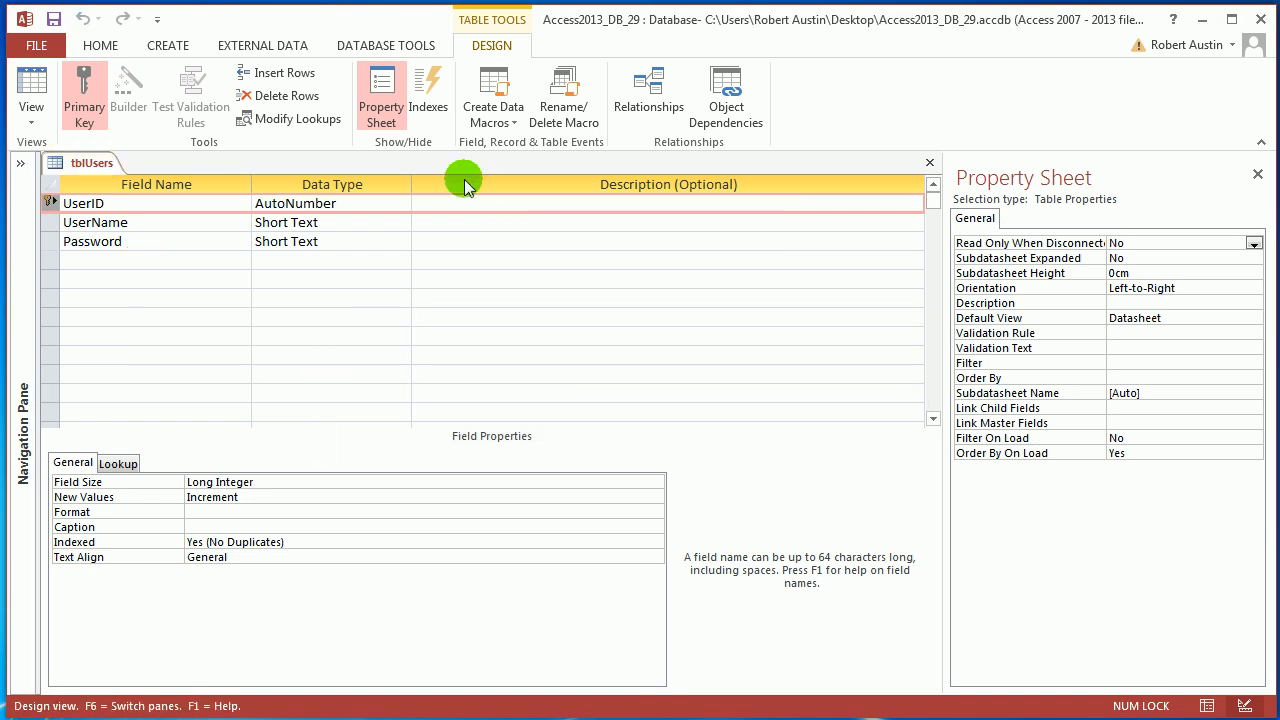
# Step: Check the list of database objects for the tblUsers table
pyautogui.click(21, 163)
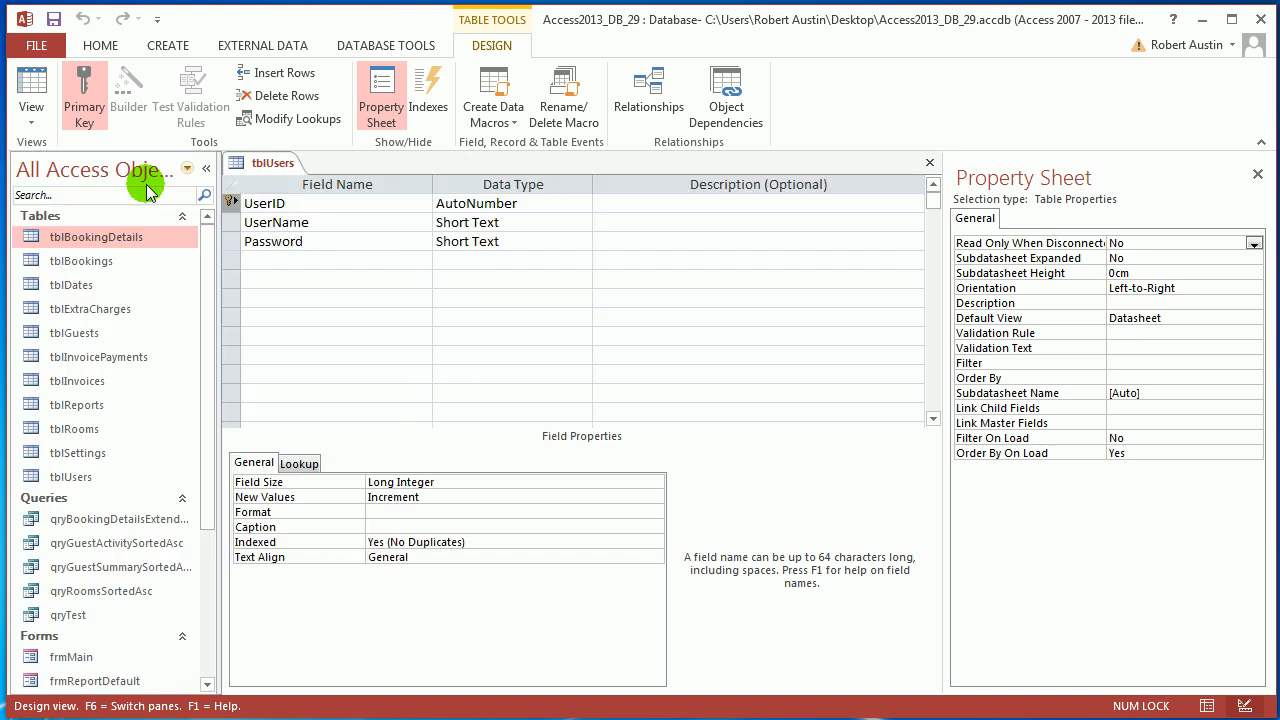
pyautogui.click(65, 477)
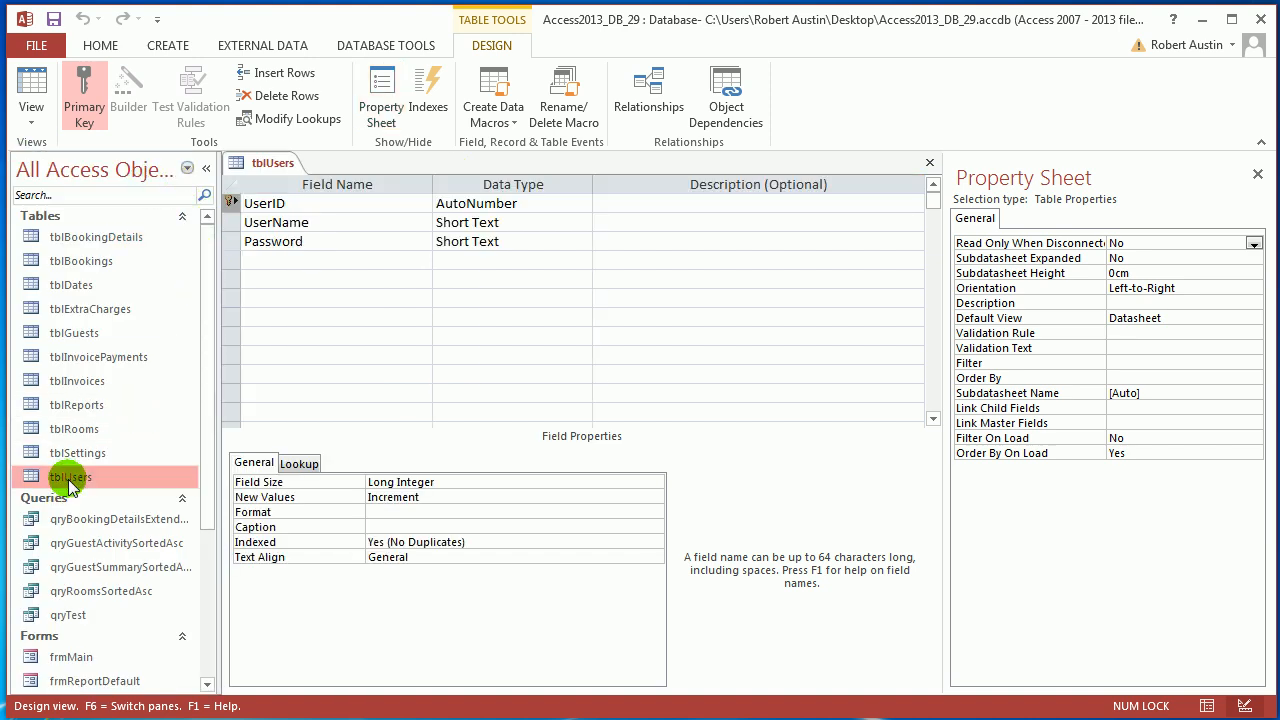
pyautogui.click(206, 168)
# Step: Switch tblUsers to Datasheet view and enter the user's full name as UserName in the first record
pyautogui.rightClick(108, 166)
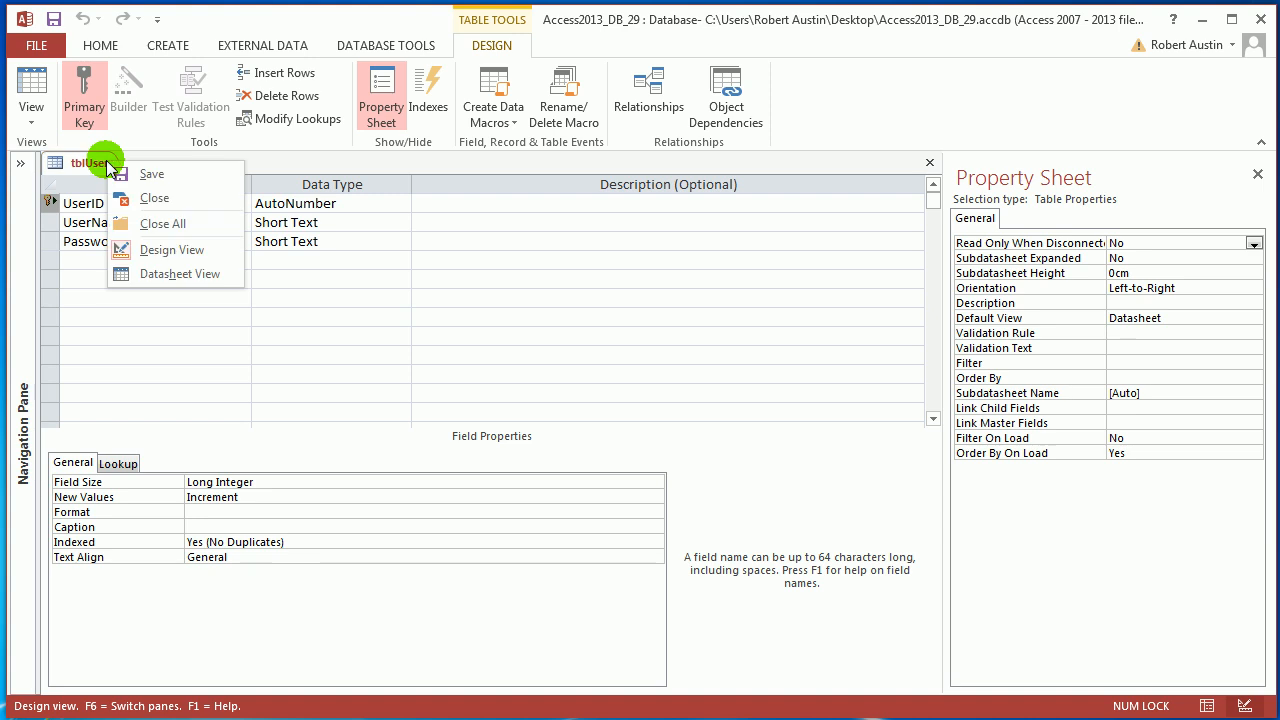
pyautogui.click(170, 271)
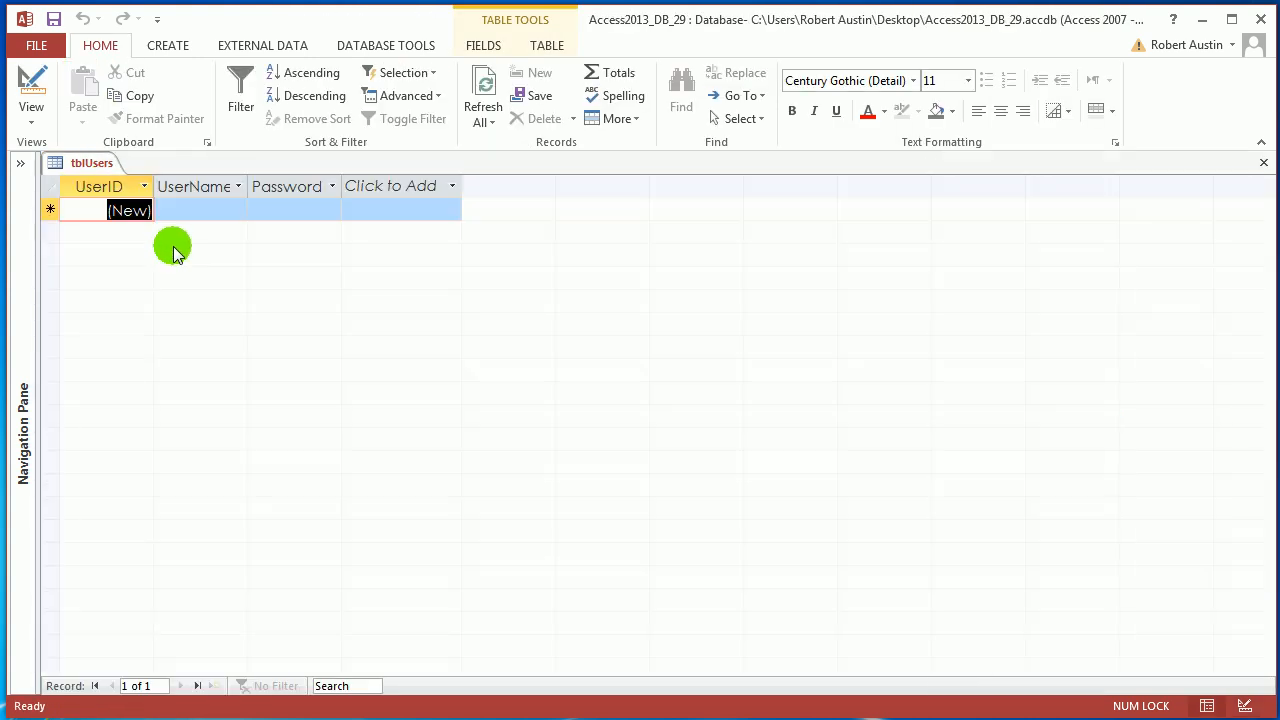
pyautogui.doubleClick(248, 189)
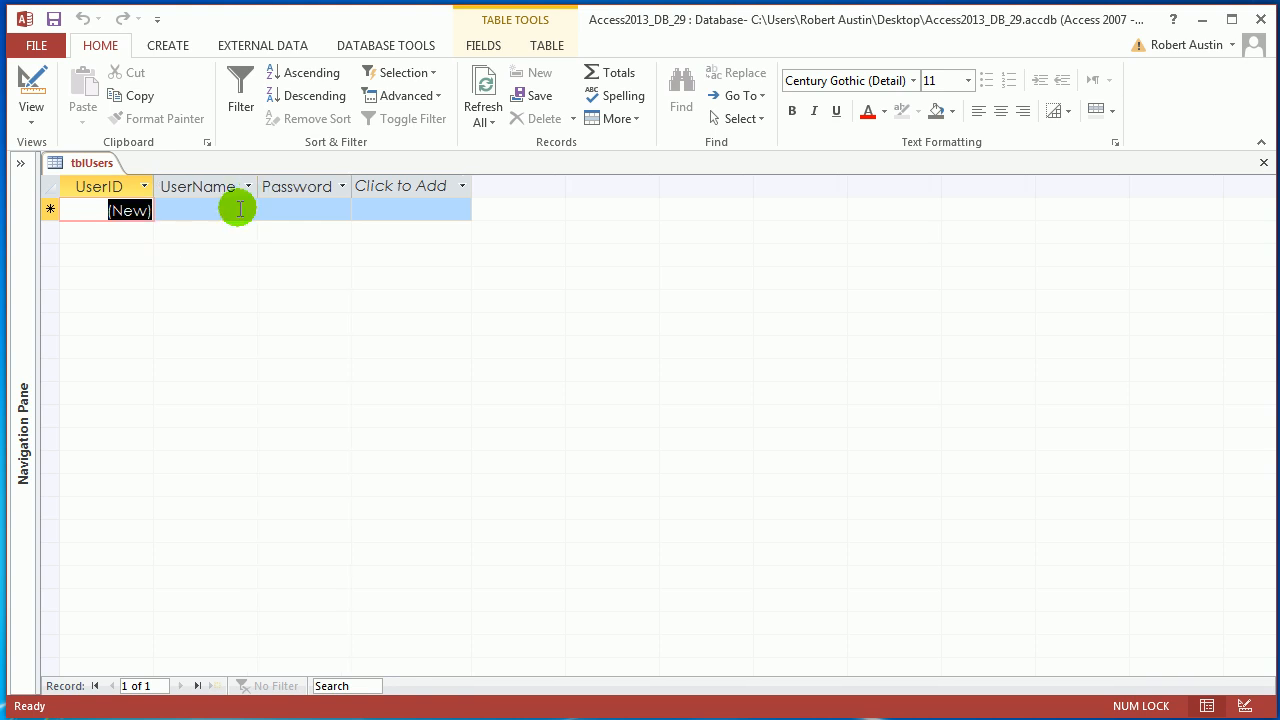
pyautogui.click(240, 209)
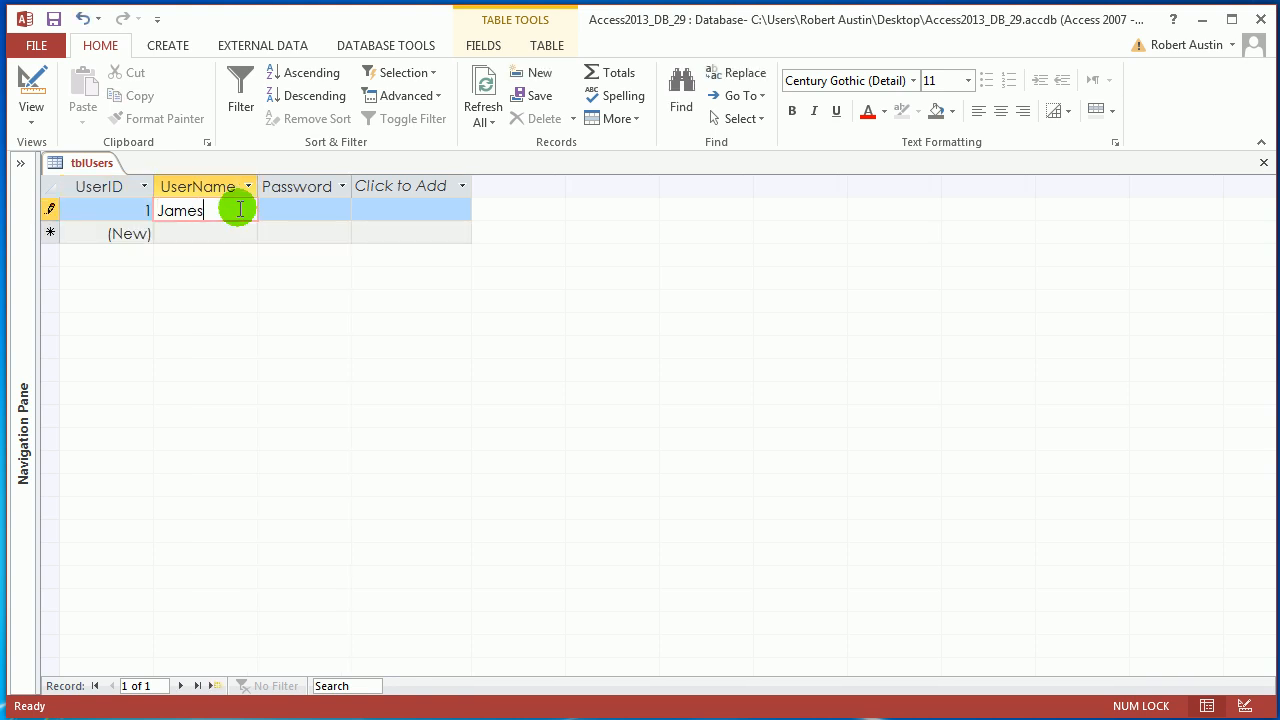
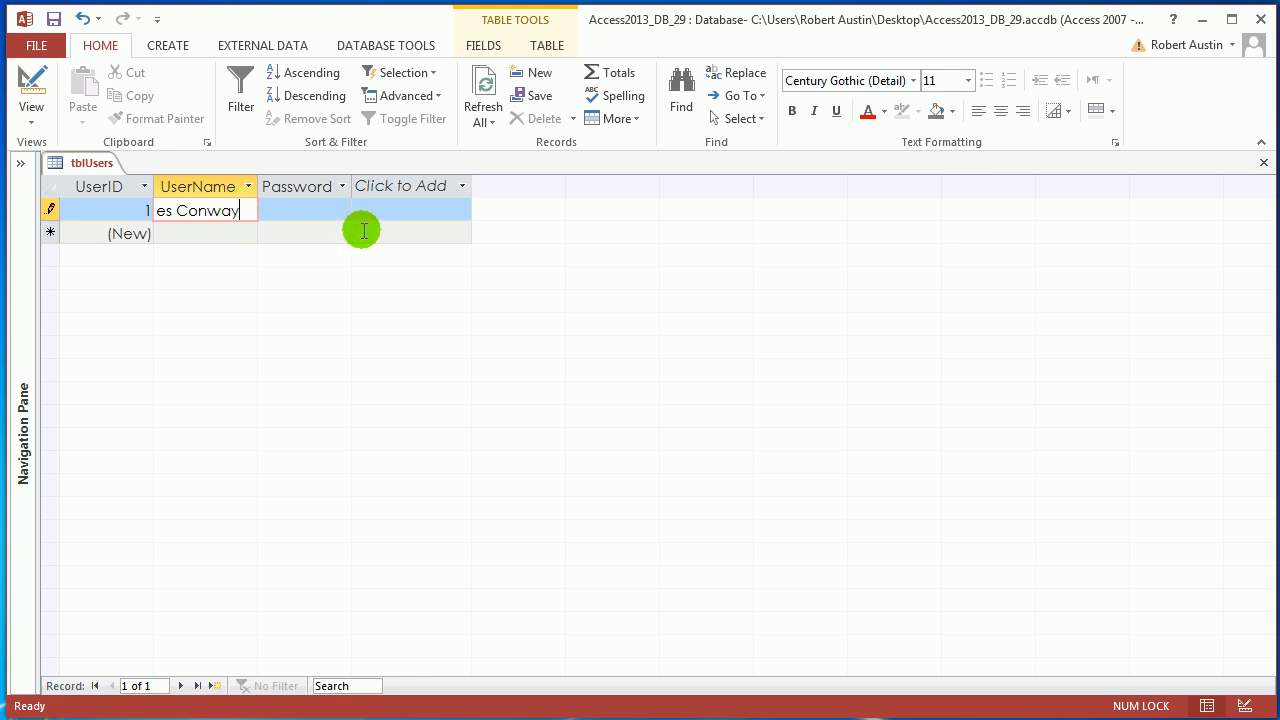
# Step: Widen the UserName column to fit its contents and widen the Password column as well
pyautogui.click(324, 223)
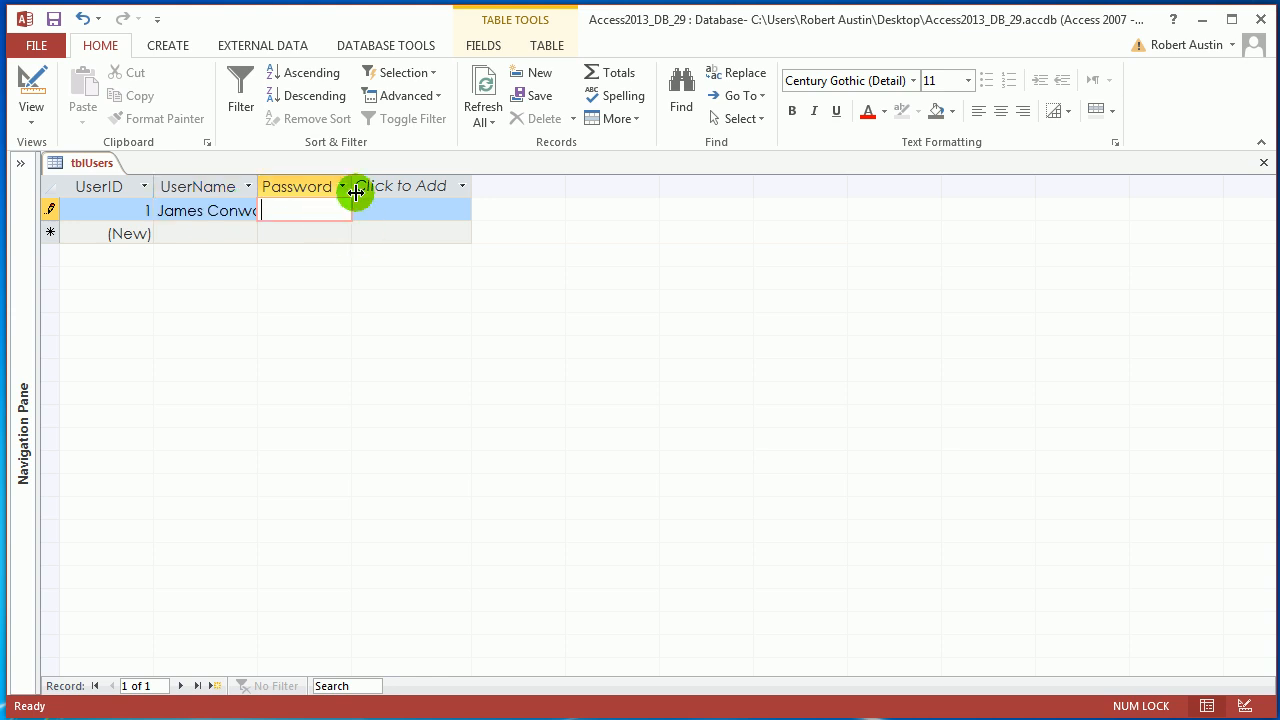
pyautogui.click(356, 191)
pyautogui.moveTo(261, 181); pyautogui.dragTo(261, 181)
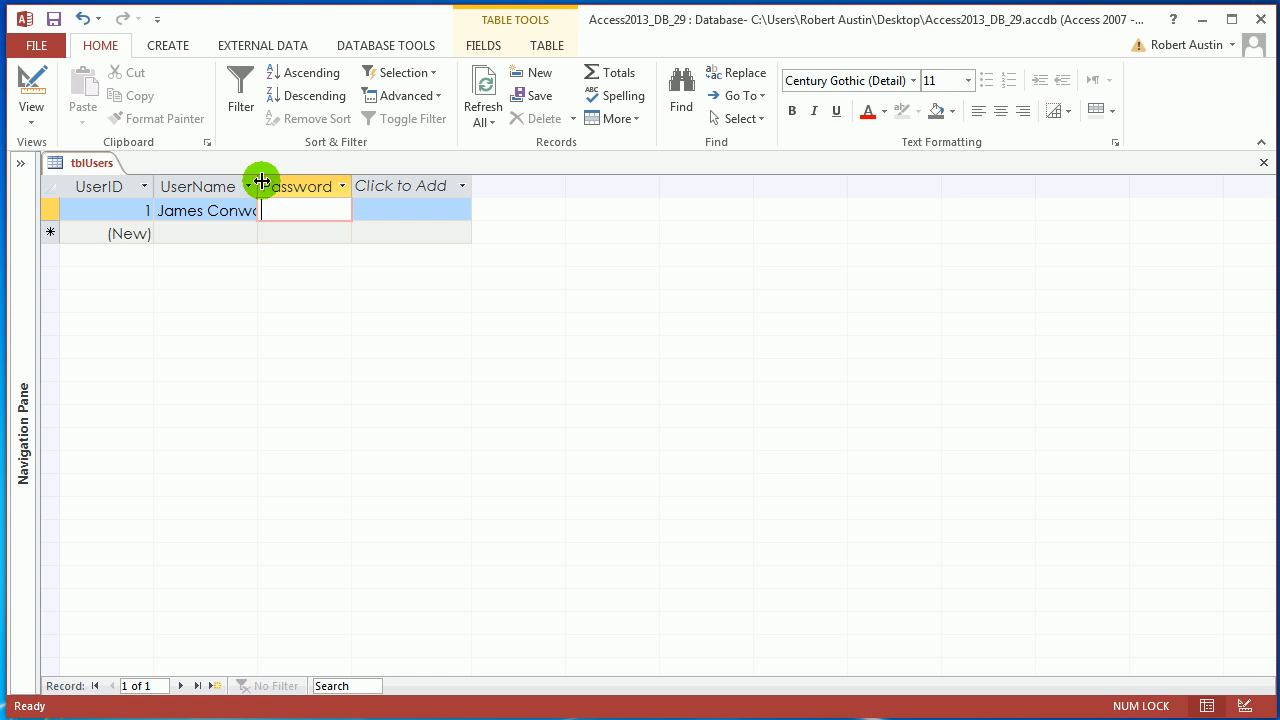
pyautogui.doubleClick(261, 183)
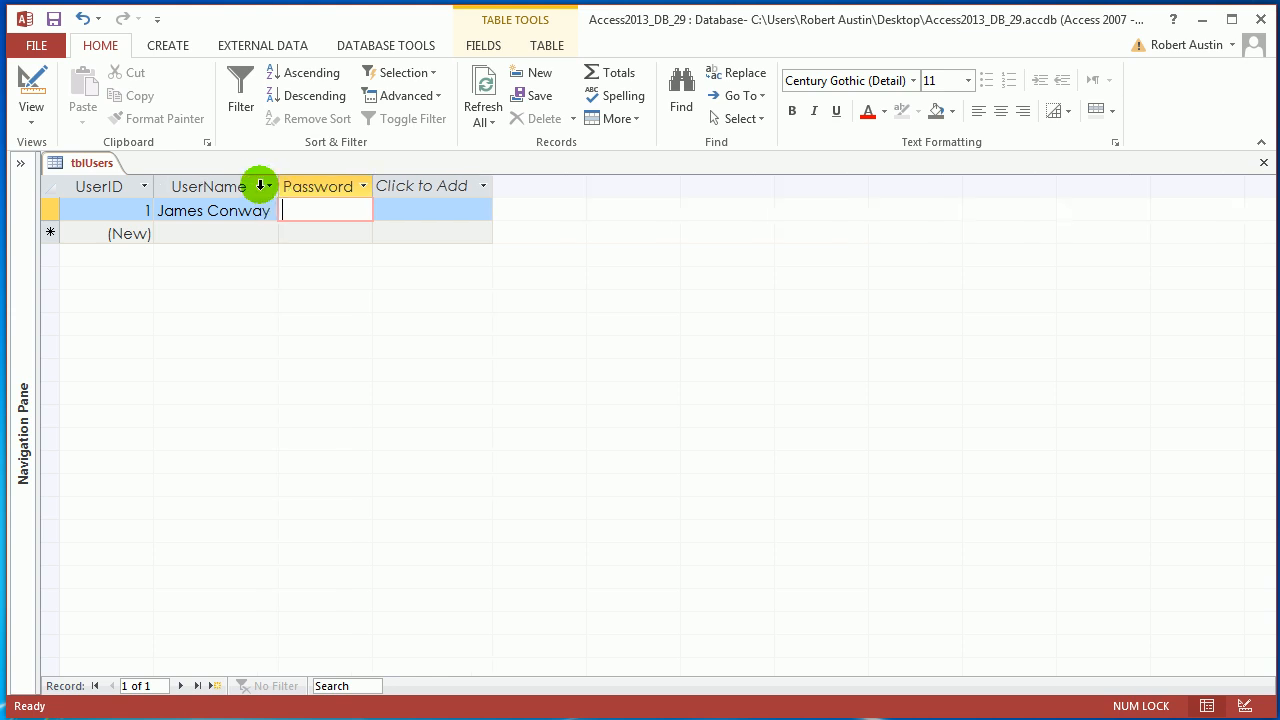
pyautogui.doubleClick(373, 188)
pyautogui.click(403, 194)
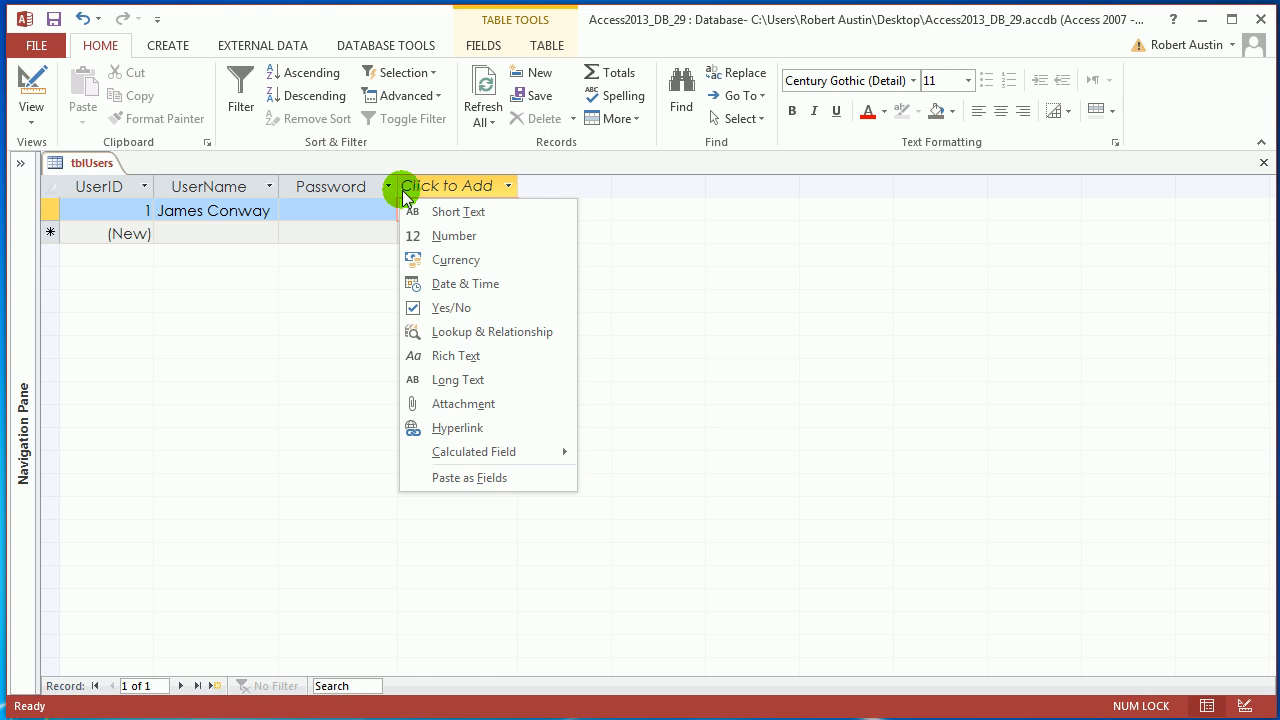
# Step: Enter the user's password in the Password field of the first record and save the record
pyautogui.click(344, 206)
pyautogui.click(349, 207)
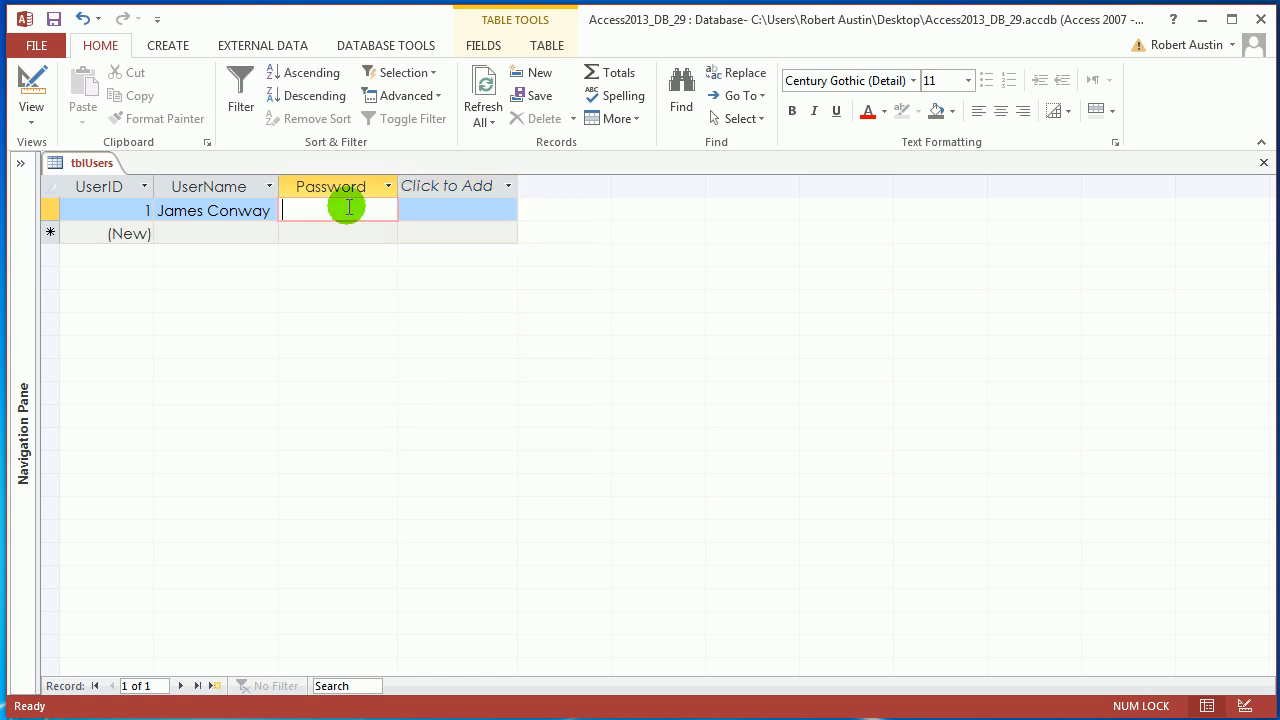
pyautogui.write('password')
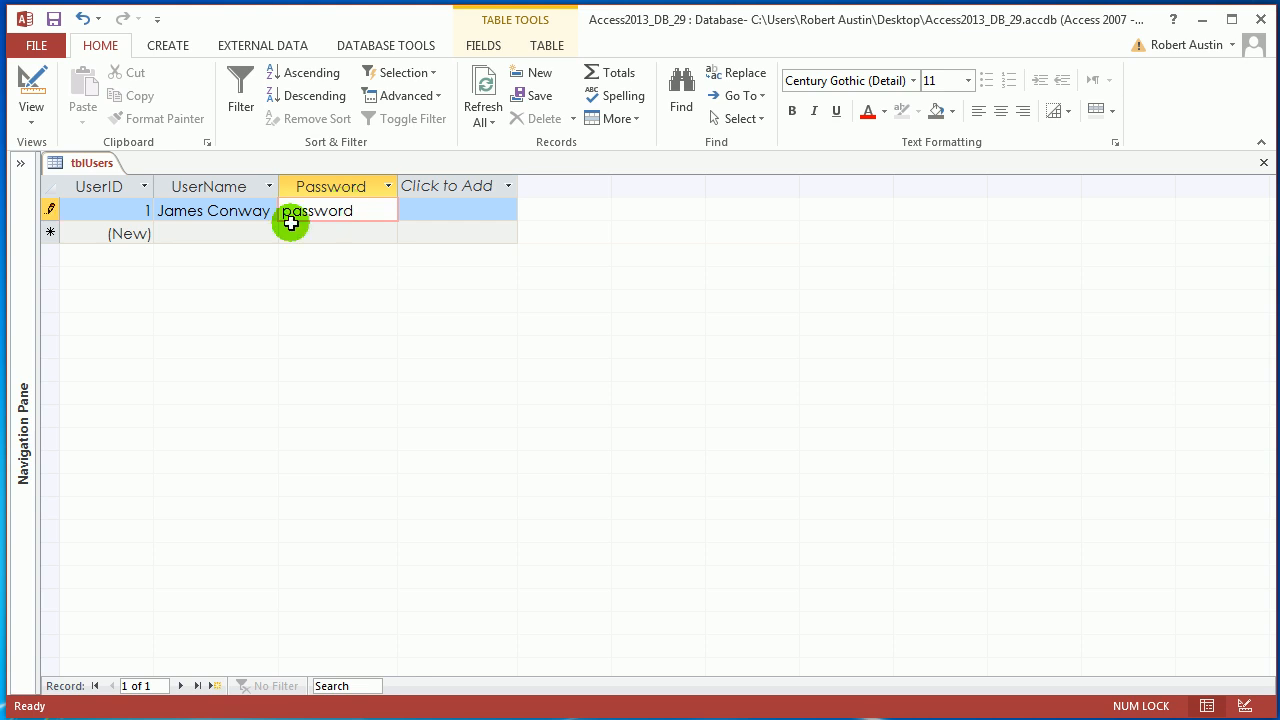
pyautogui.click(223, 217)
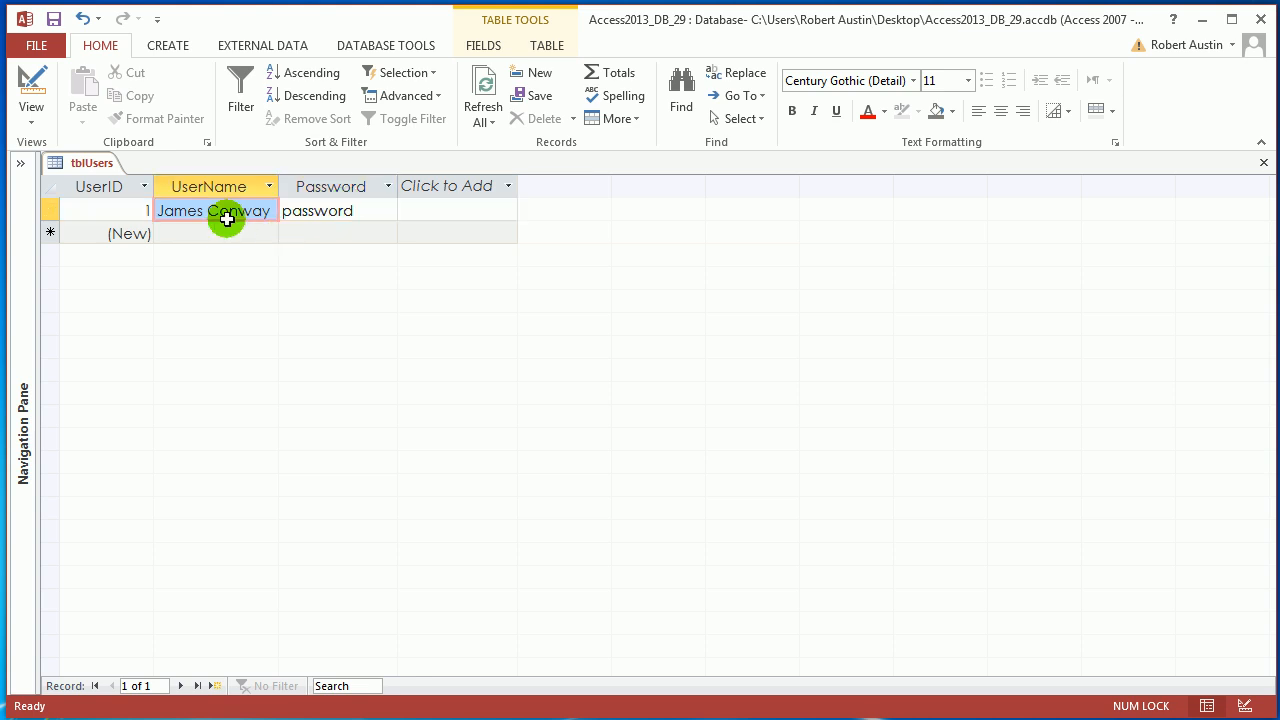
# Step: Delete characters from the first record's Password value and retype the same password
pyautogui.click(343, 192)
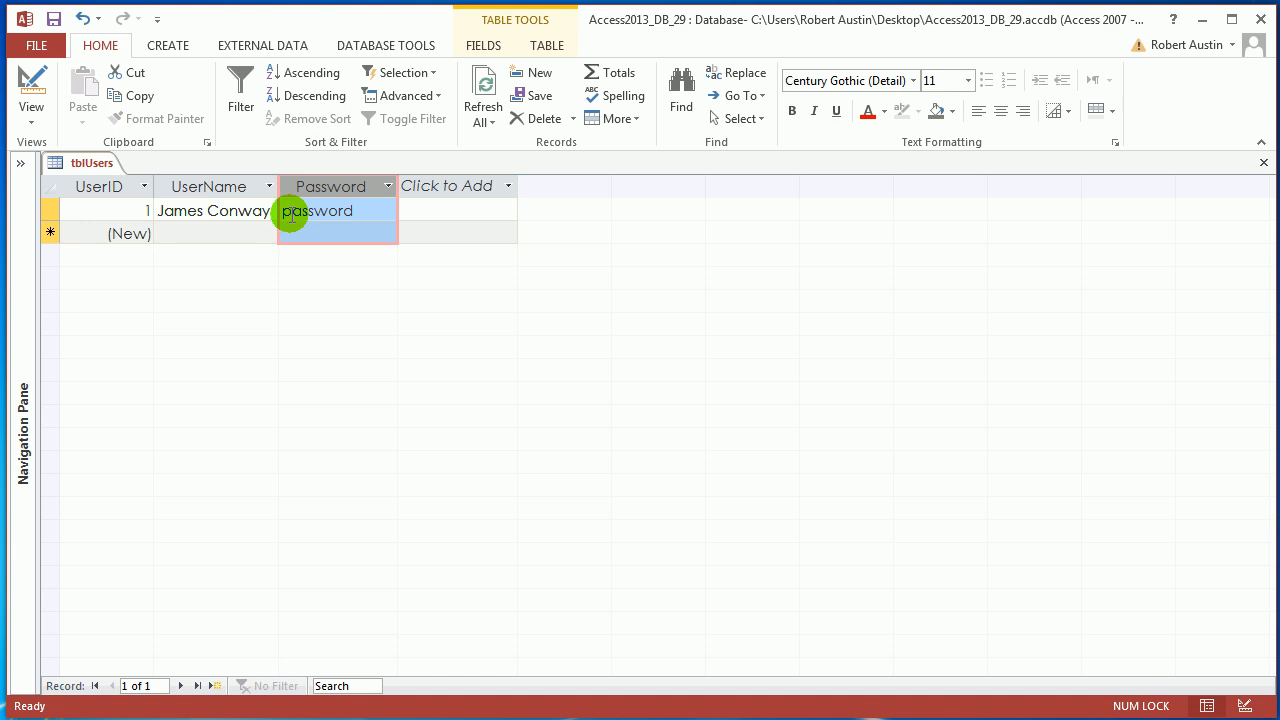
pyautogui.click(400, 213)
pyautogui.click(390, 208)
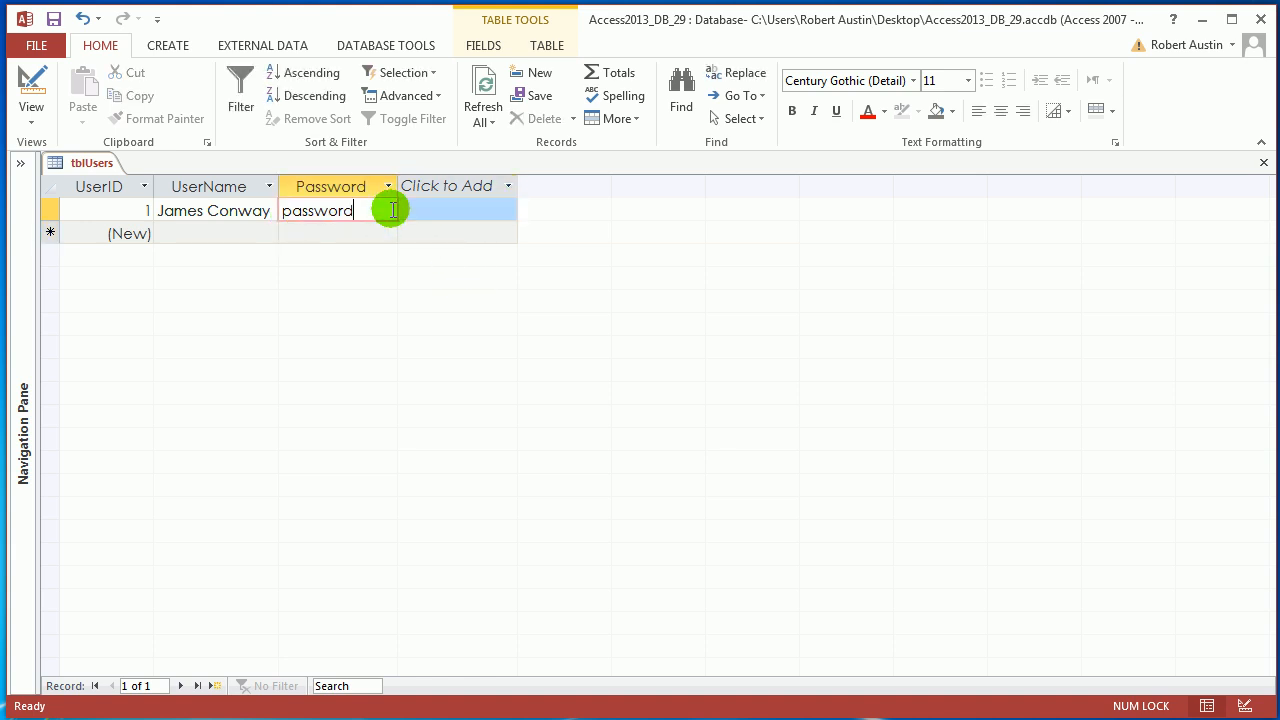
pyautogui.press('BackSpace')
pyautogui.press('BackSpace')
pyautogui.press('BackSpace')
pyautogui.press('BackSpace')
pyautogui.press('BackSpace')
pyautogui.press('BackSpace')
pyautogui.press('BackSpace')
pyautogui.press('BackSpace')
pyautogui.write('password')
pyautogui.press('BackSpace')
pyautogui.press('BackSpace')
pyautogui.press('BackSpace')
pyautogui.press('BackSpace')
pyautogui.press('BackSpace')
pyautogui.press('BackSpace')
pyautogui.press('BackSpace')
pyautogui.press('BackSpace')
pyautogui.write('password')
pyautogui.click(261, 218)
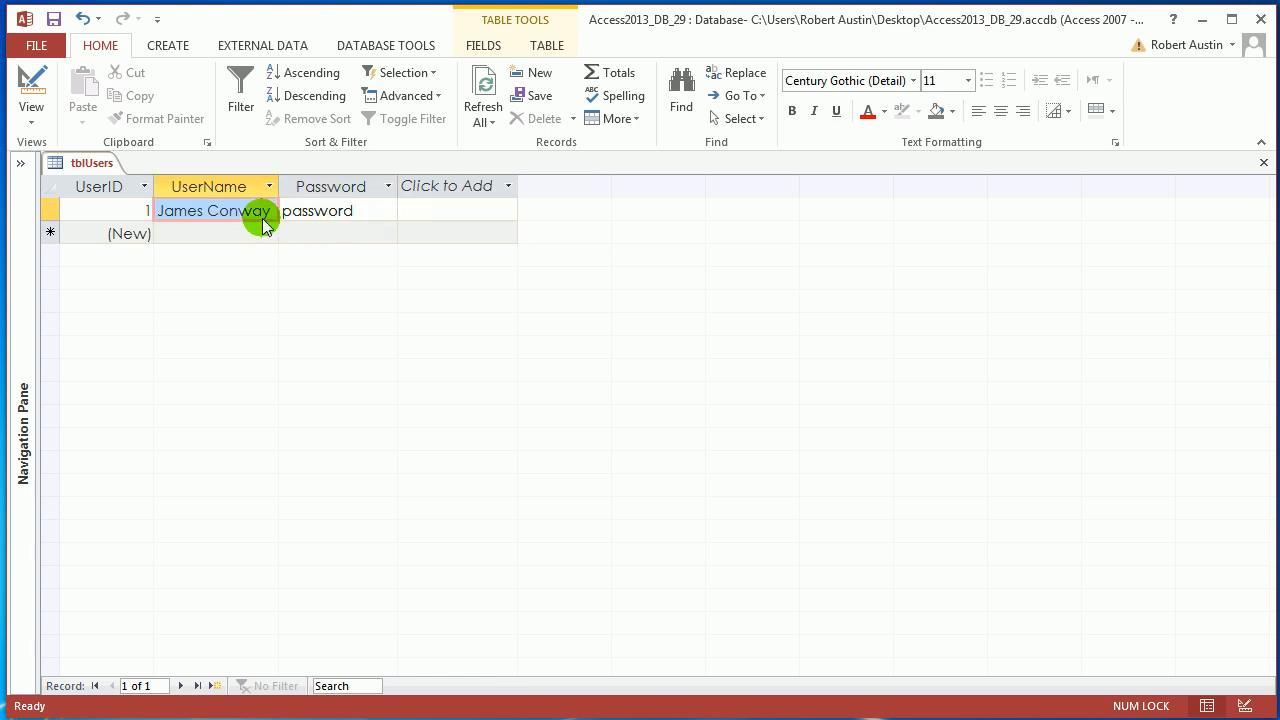
# Step: Switch tblUsers to Design view and apply the Password input mask to the Password field with the Input Mask Wizard
pyautogui.rightClick(72, 168)
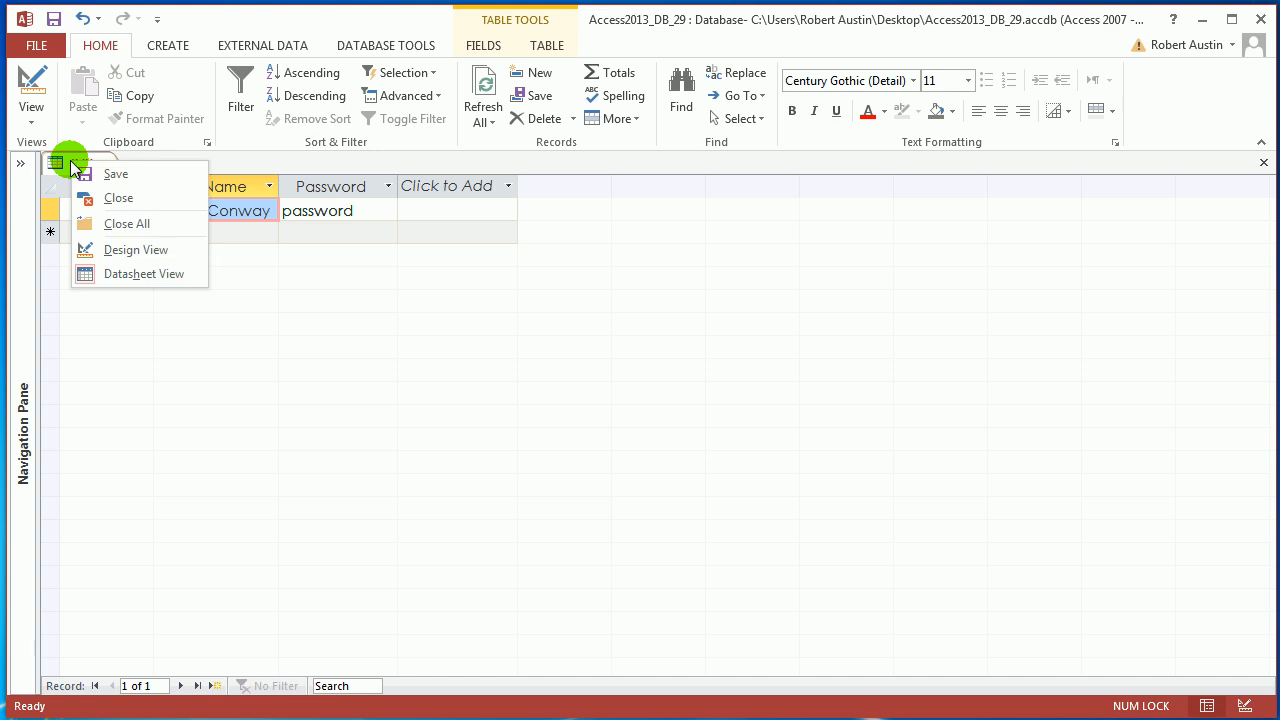
pyautogui.click(125, 249)
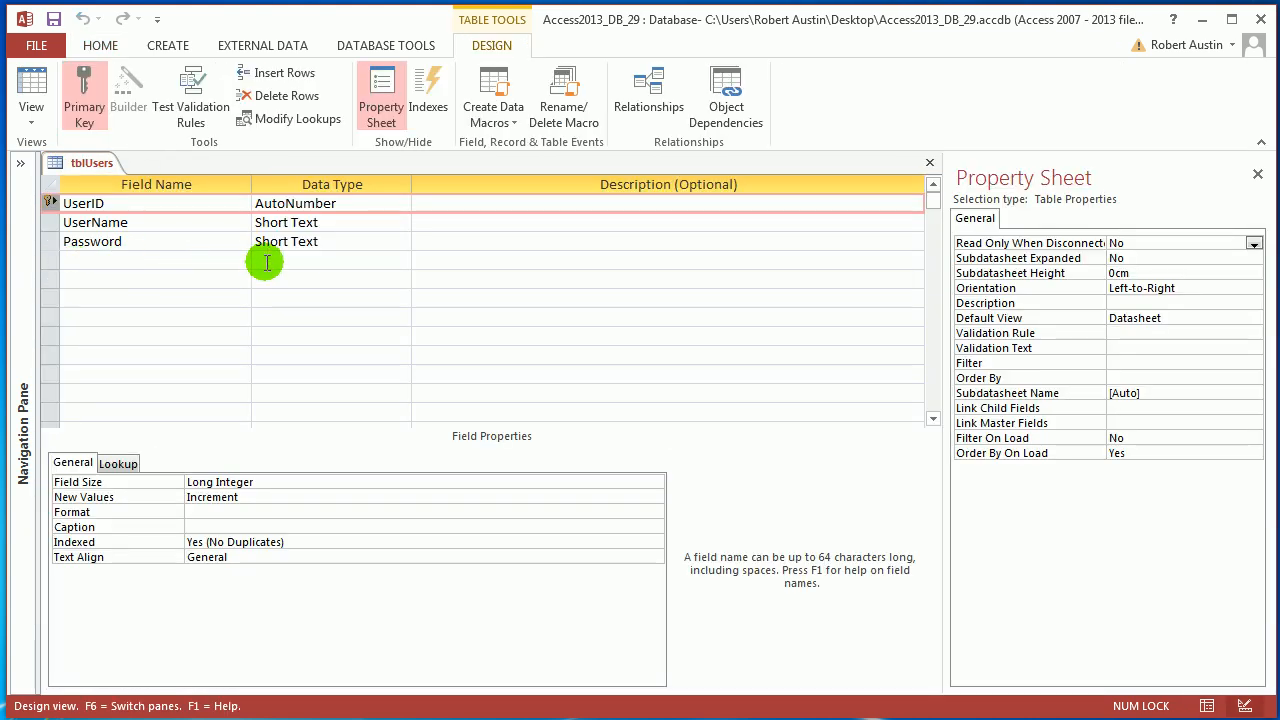
pyautogui.click(322, 241)
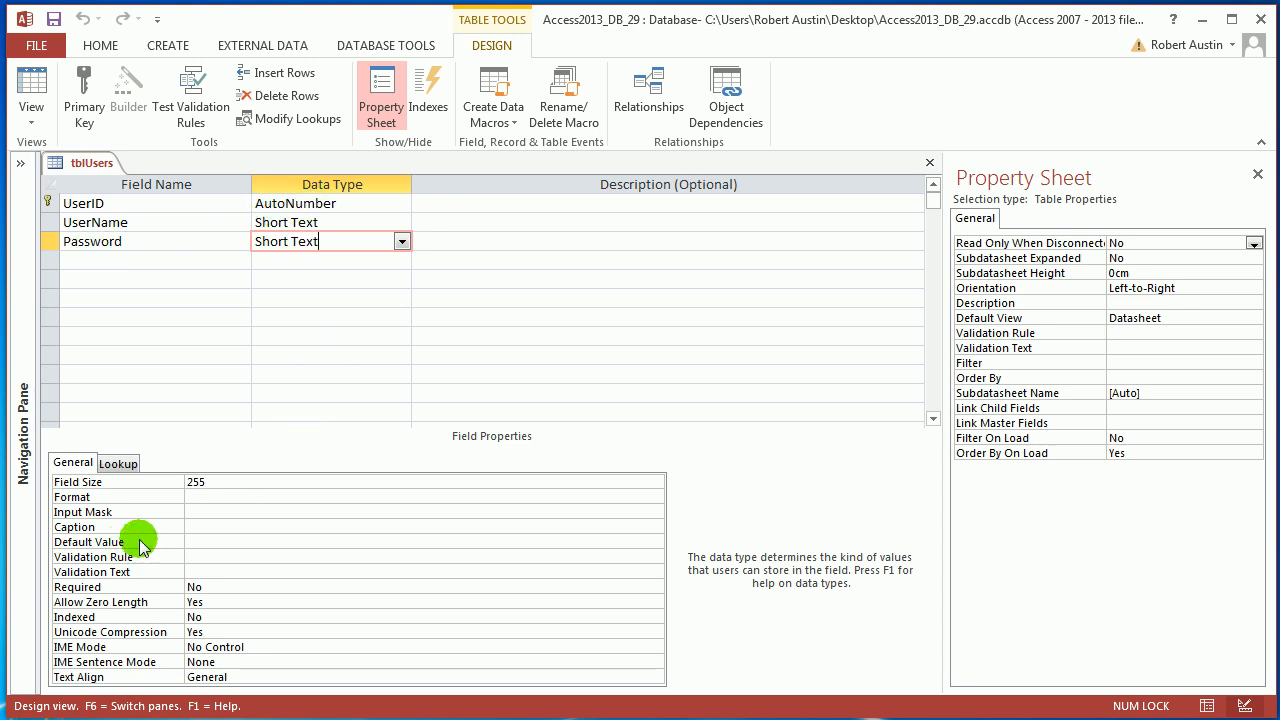
pyautogui.click(209, 511)
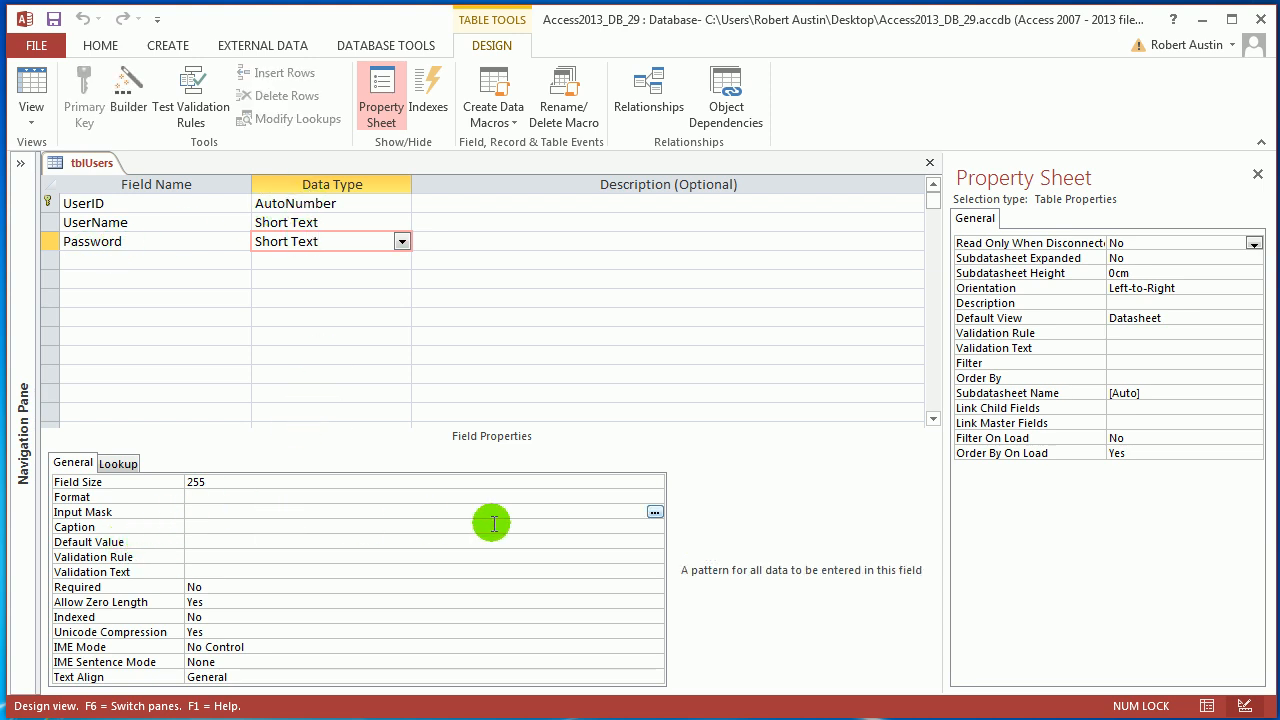
pyautogui.click(655, 512)
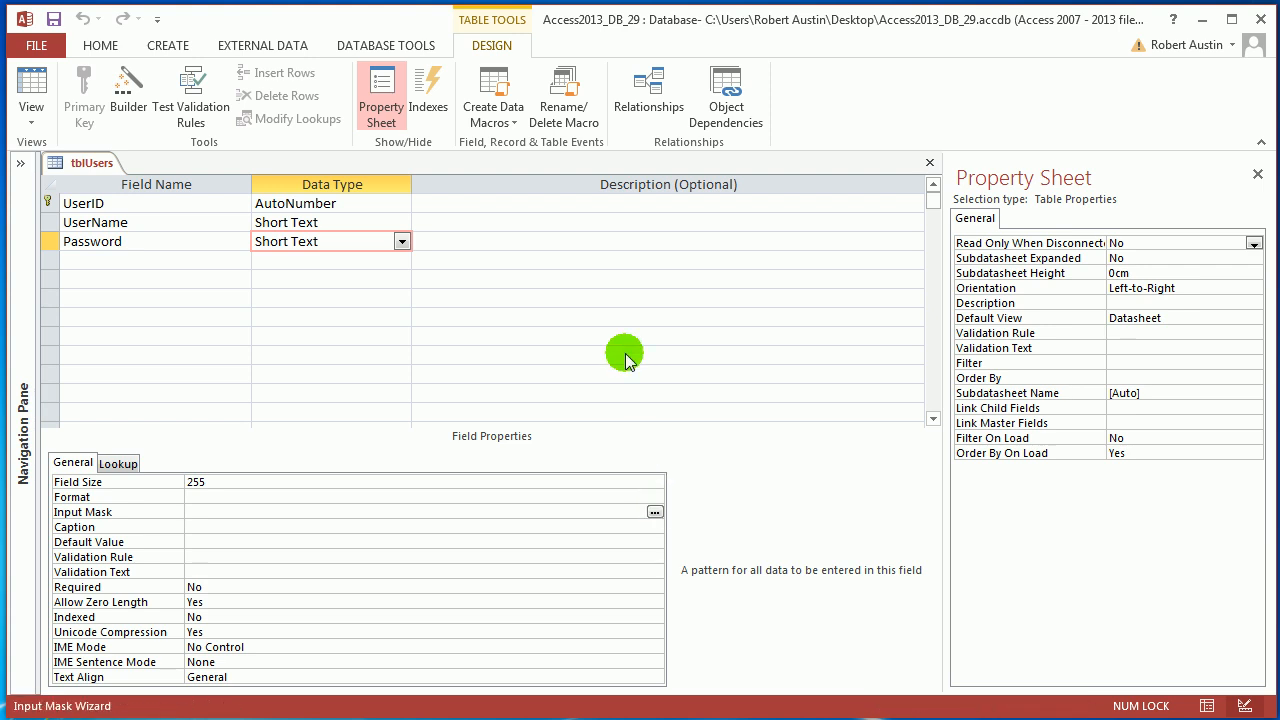
pyautogui.click(597, 398)
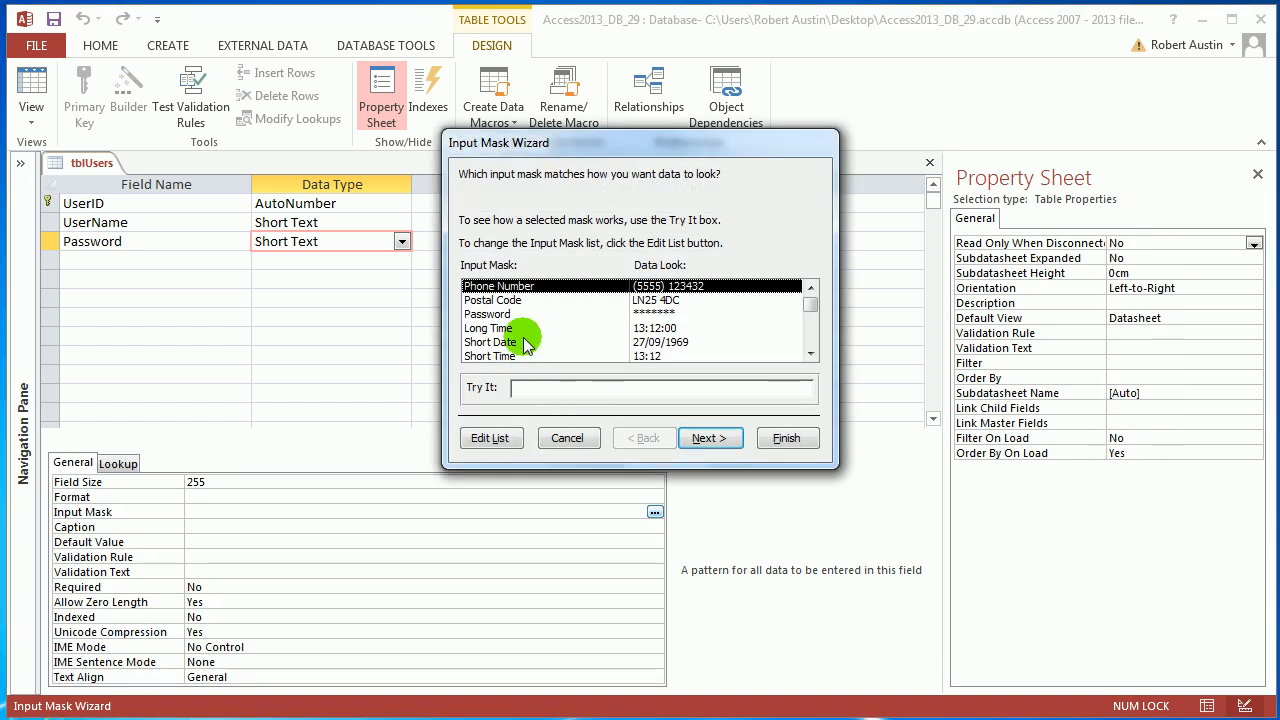
pyautogui.click(515, 314)
pyautogui.click(712, 440)
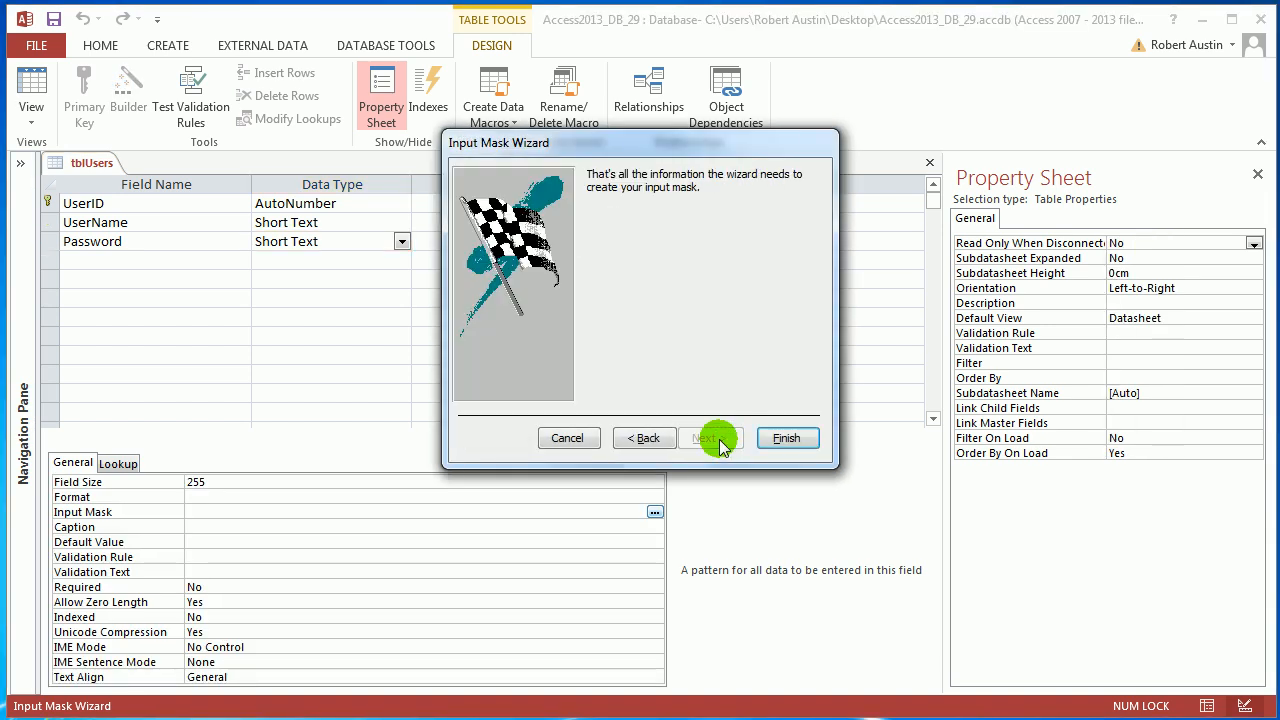
pyautogui.click(784, 438)
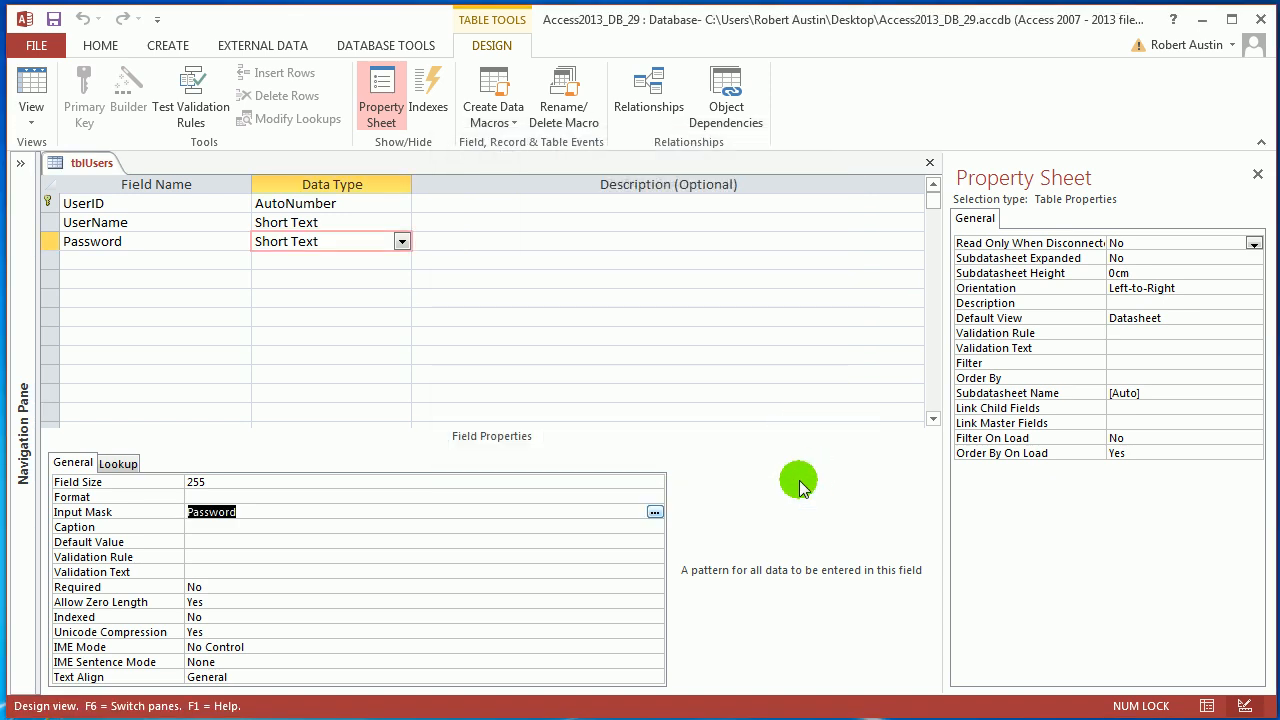
# Step: Save the tblUsers design and switch the table to Datasheet view
pyautogui.rightClick(100, 163)
pyautogui.click(172, 272)
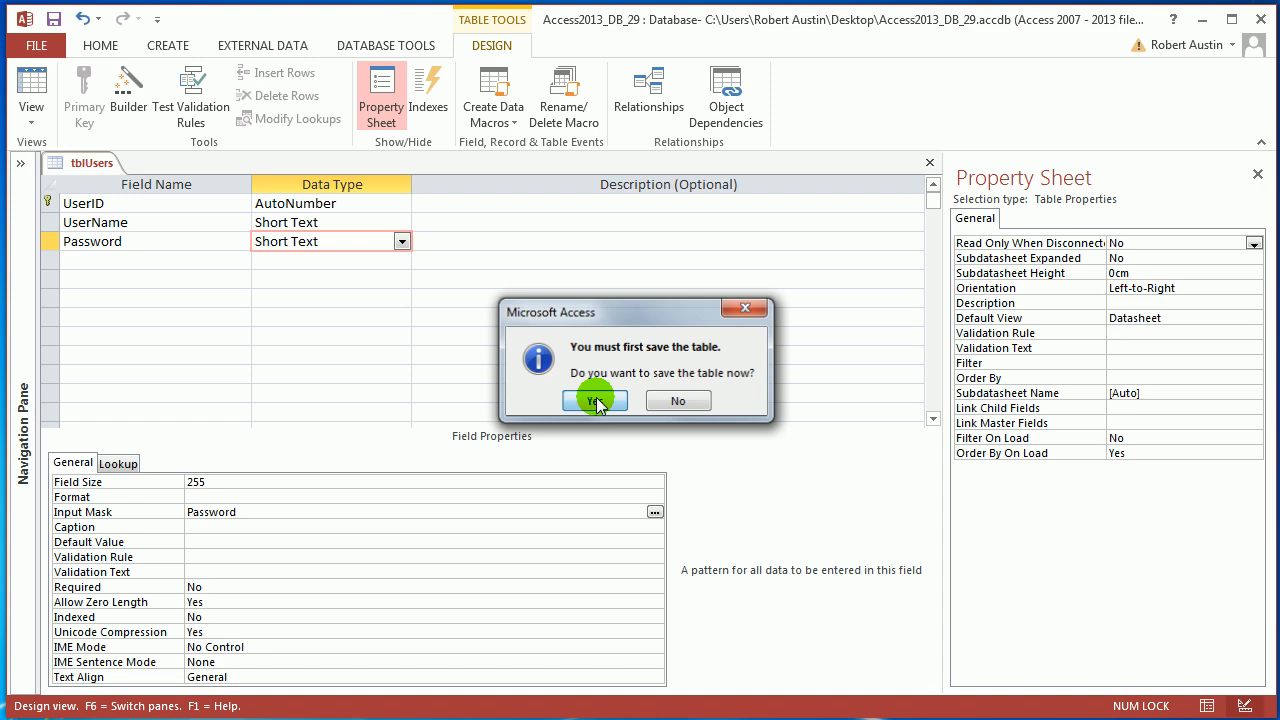
pyautogui.click(596, 401)
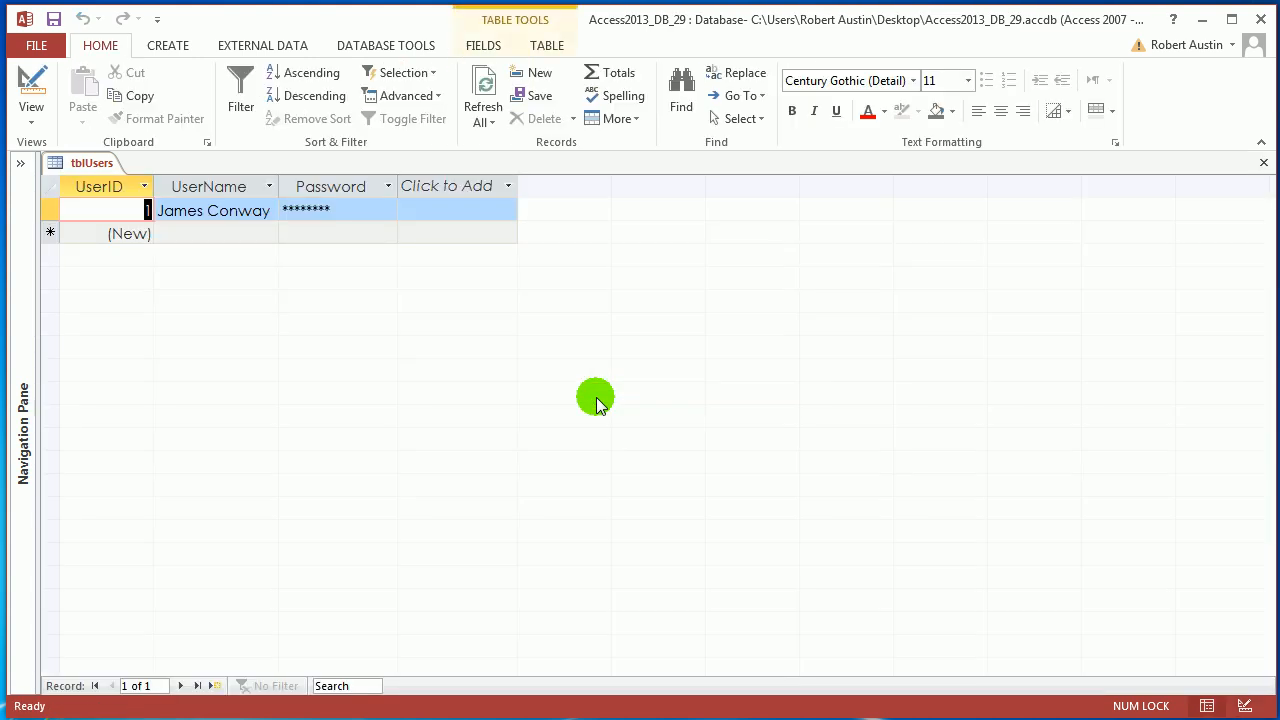
# Step: Clear the first record's Password value, re-enter the user's password through the mask, and select the Password column
pyautogui.click(286, 210)
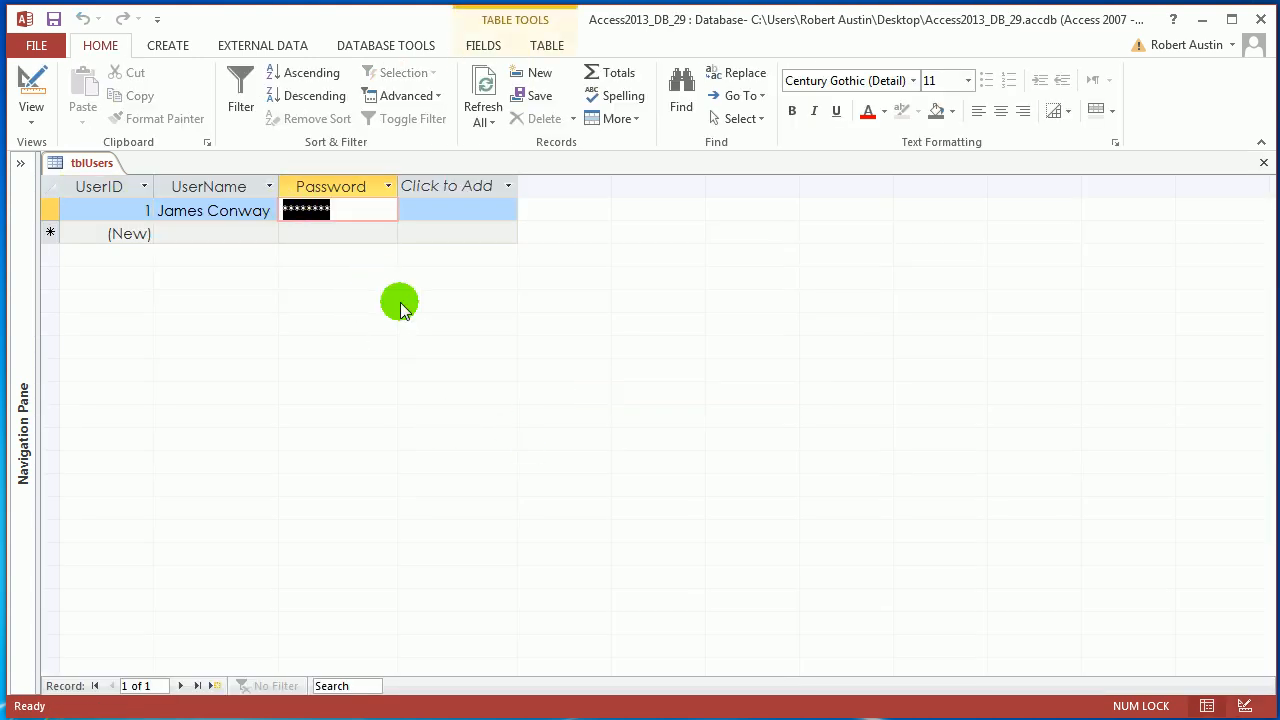
pyautogui.press('BackSpace')
pyautogui.write('***')
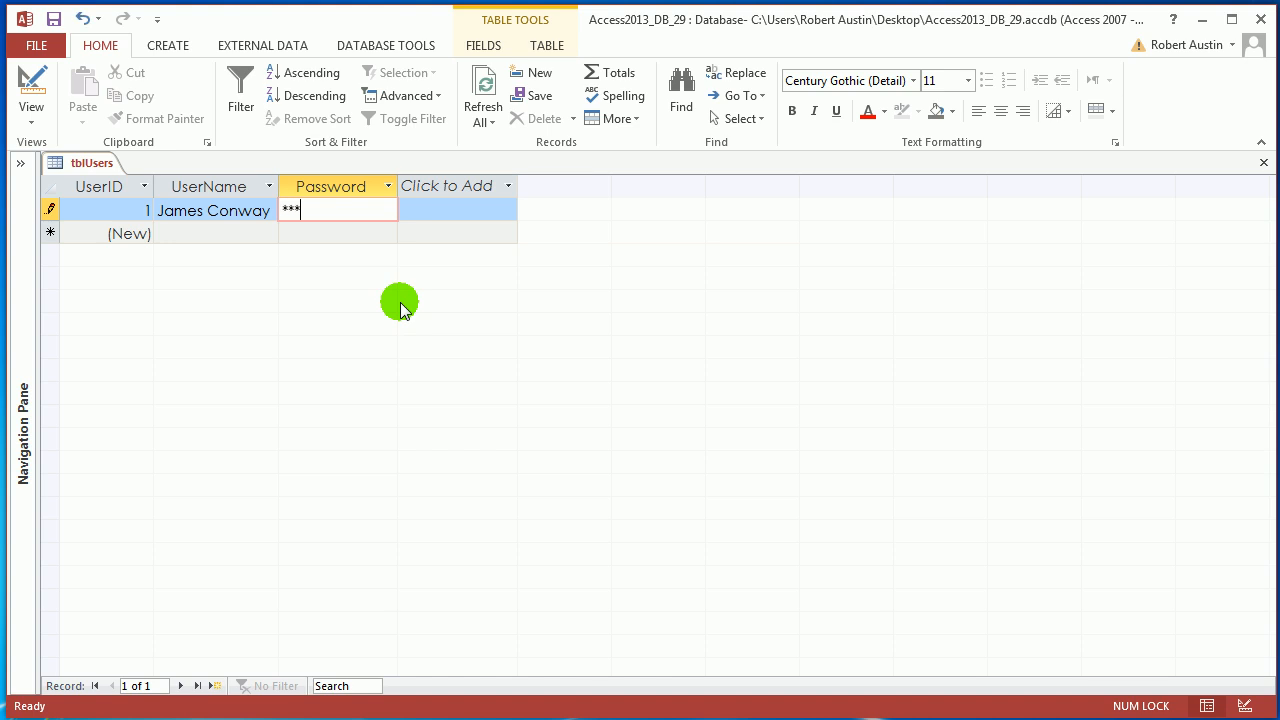
pyautogui.write('*****')
pyautogui.click(252, 211)
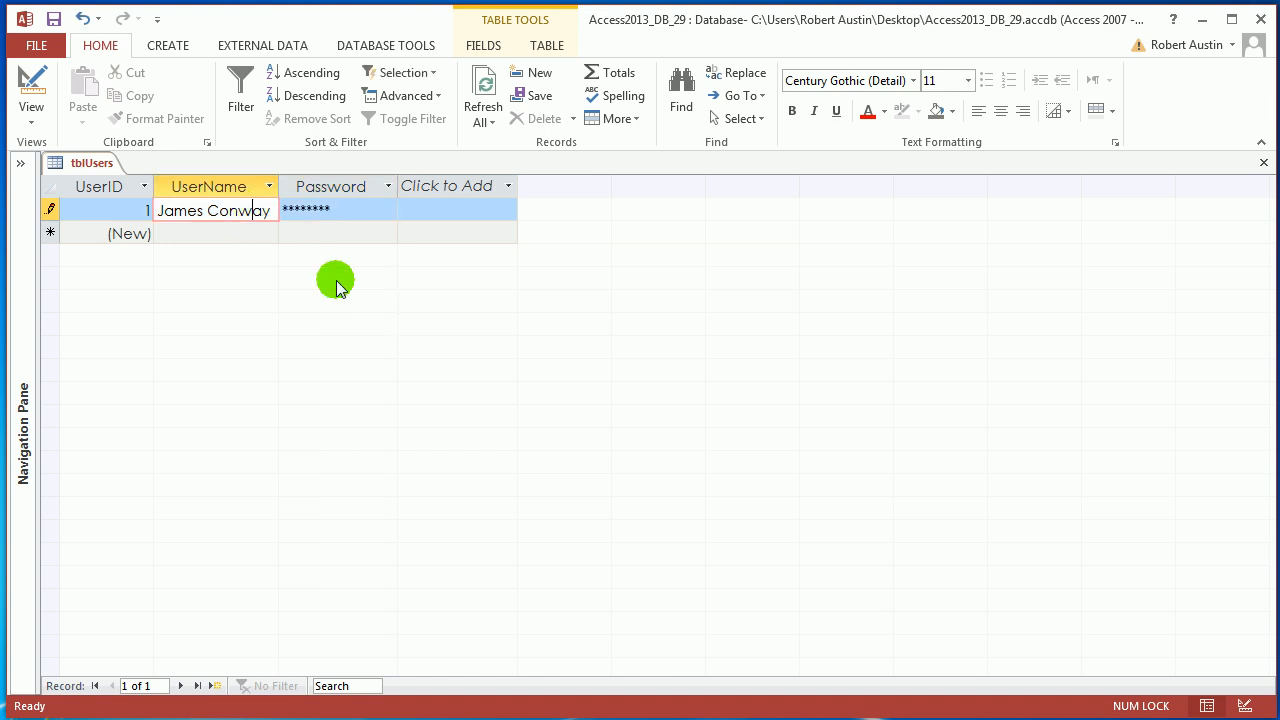
pyautogui.click(338, 188)
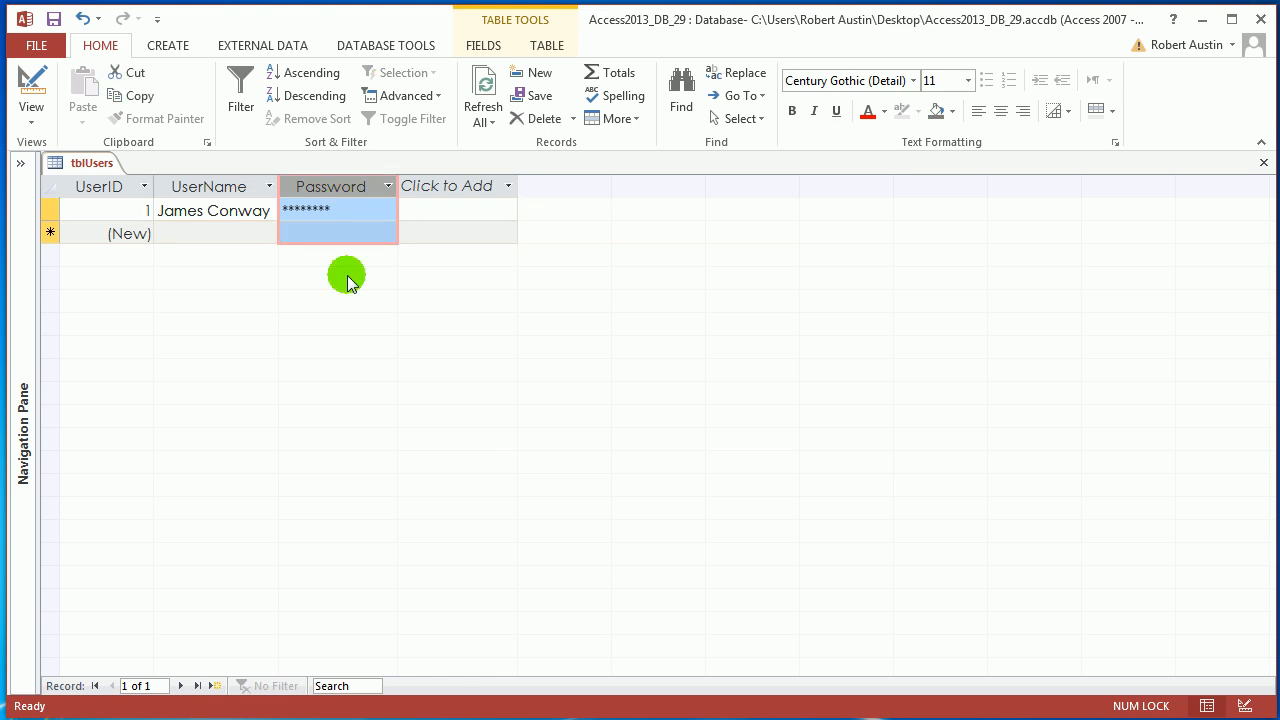